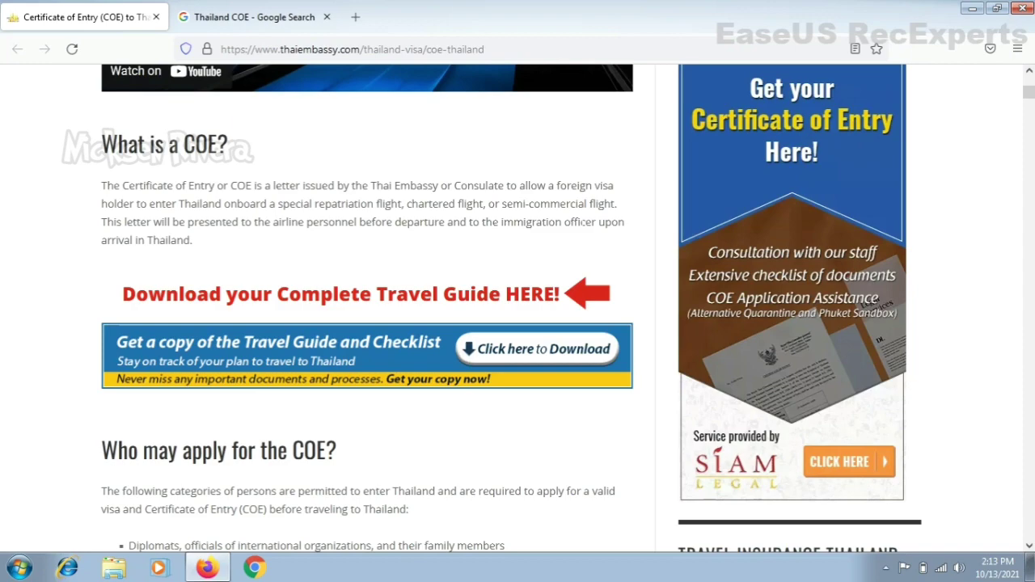
Step: Scroll to 'What are the Requirements for the COE?' and highlight the passport copy requirement
scroll(1029, 96, down, 3)
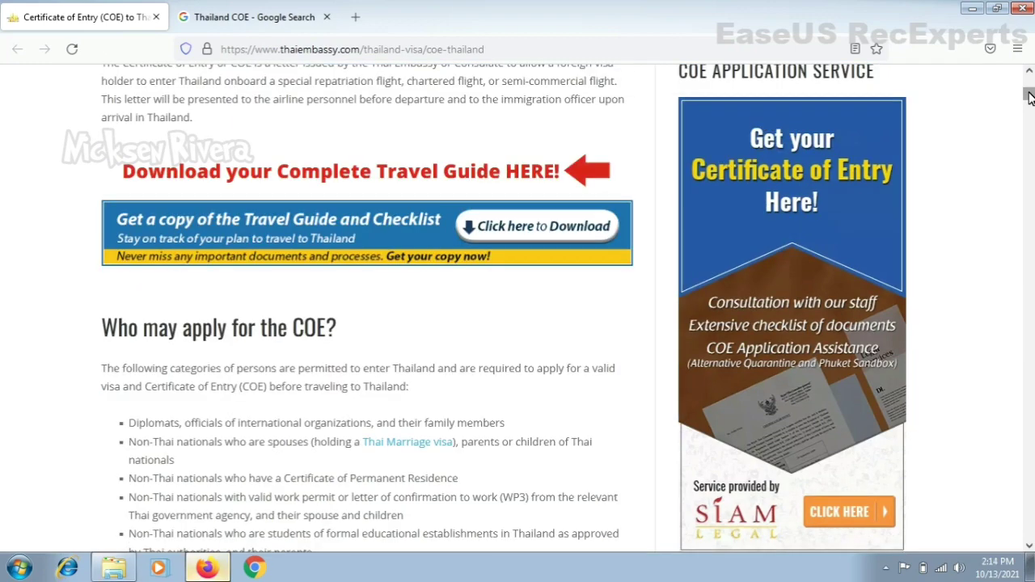
drag(1030, 96, 1029, 75)
scroll(1029, 77, down, 10)
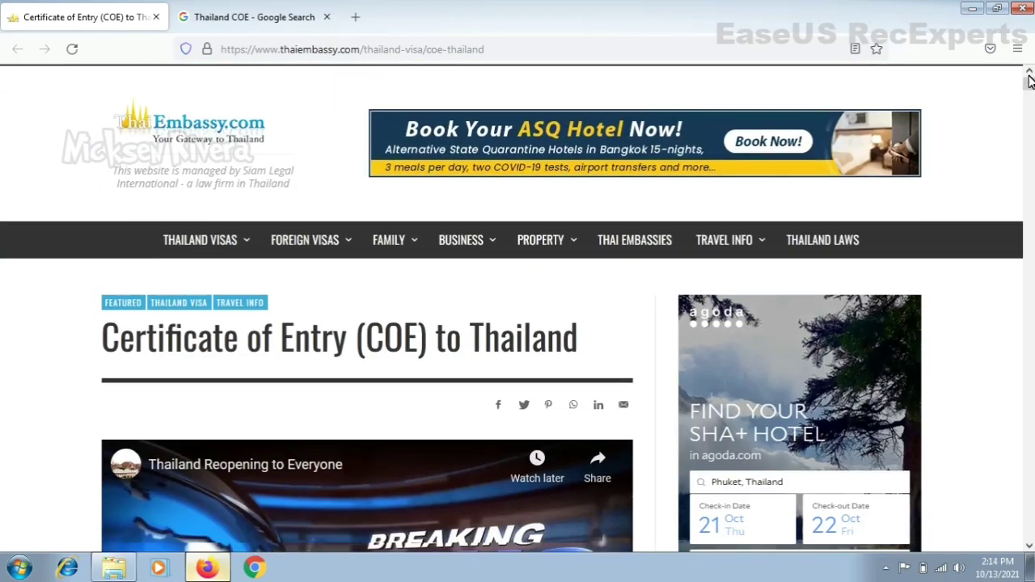
scroll(1029, 77, down, 2)
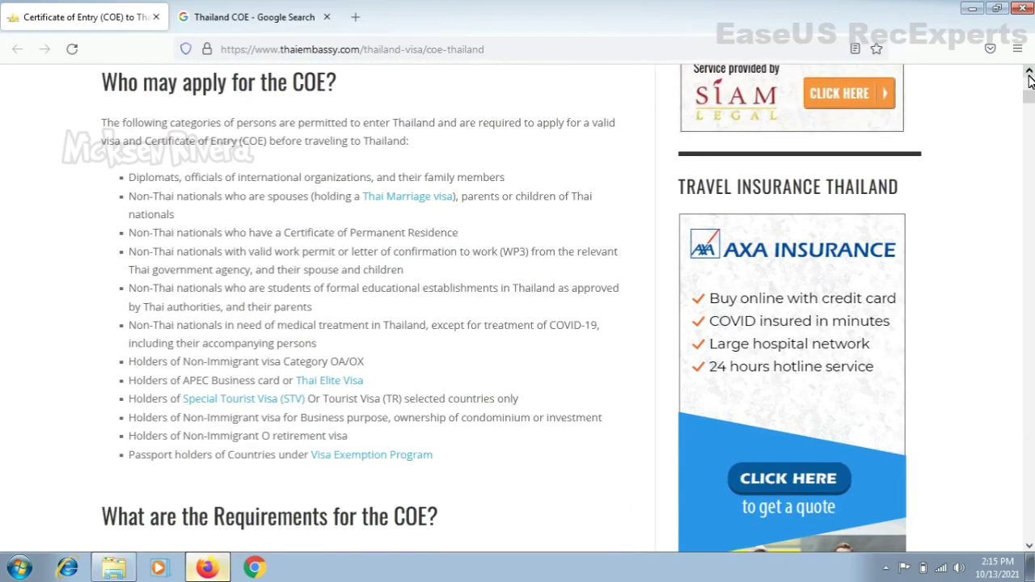
scroll(1030, 76, up, 2)
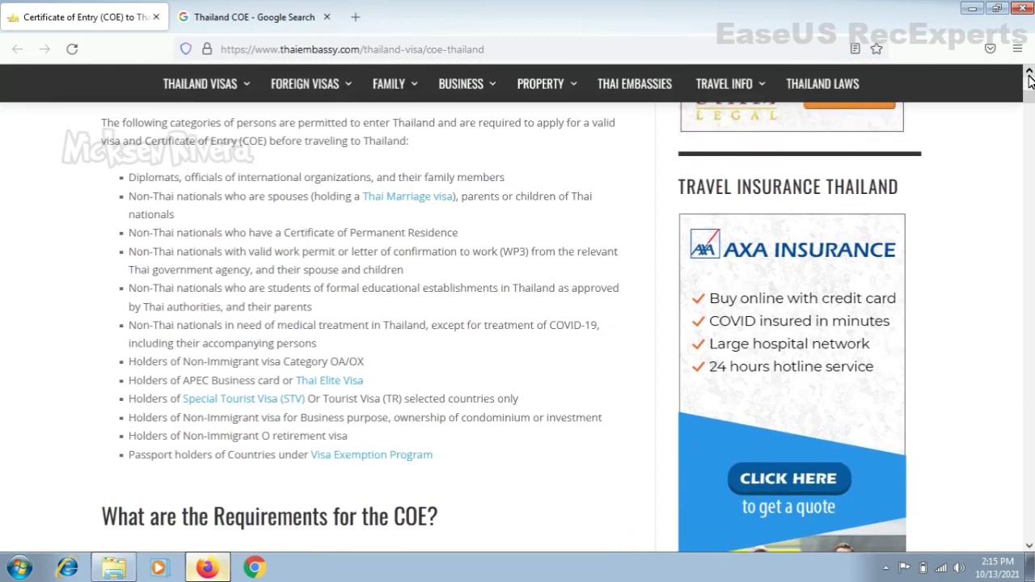
scroll(1029, 77, down, 3)
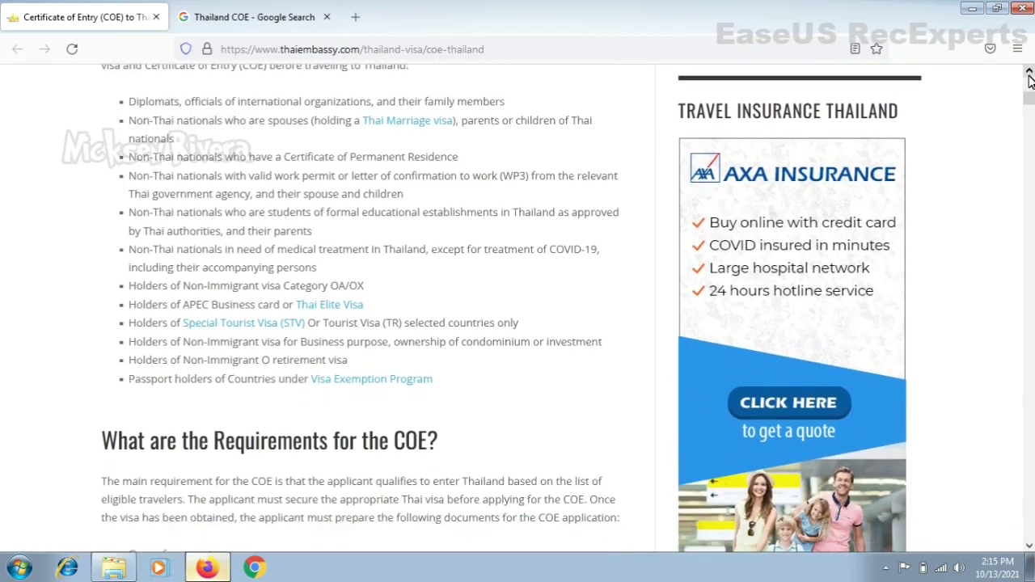
scroll(1029, 77, down, 3)
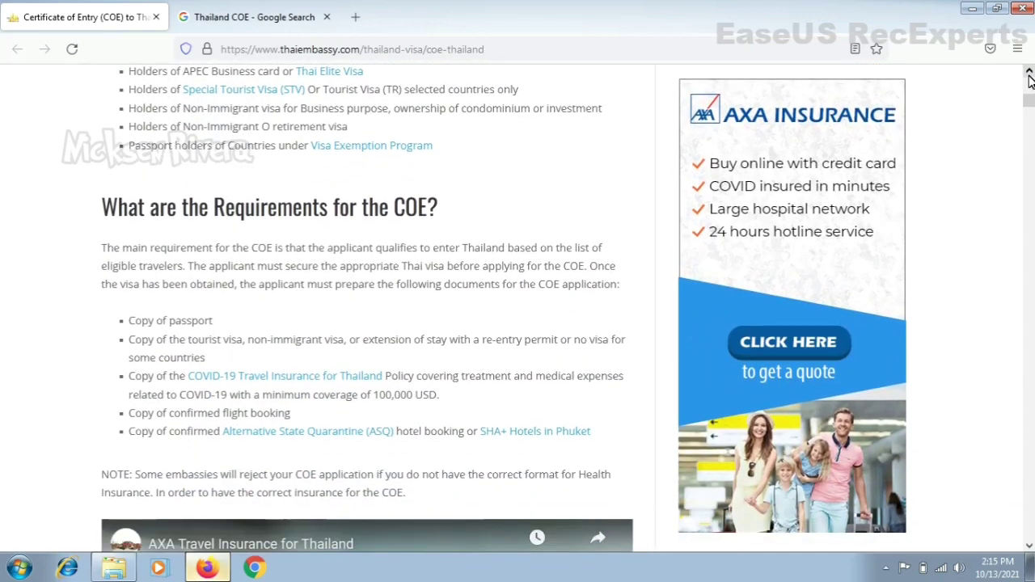
scroll(1029, 77, down, 1)
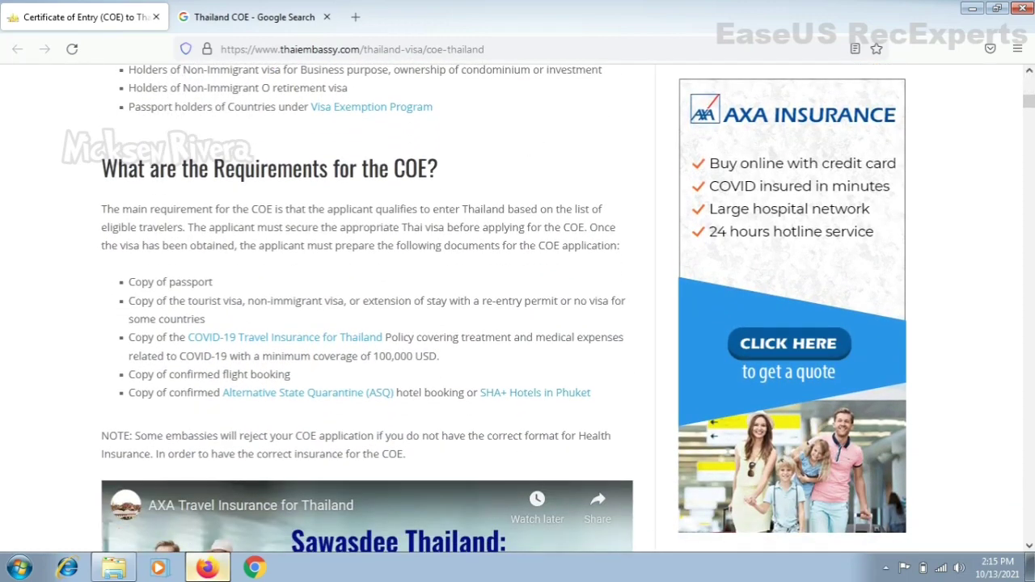
drag(135, 281, 206, 301)
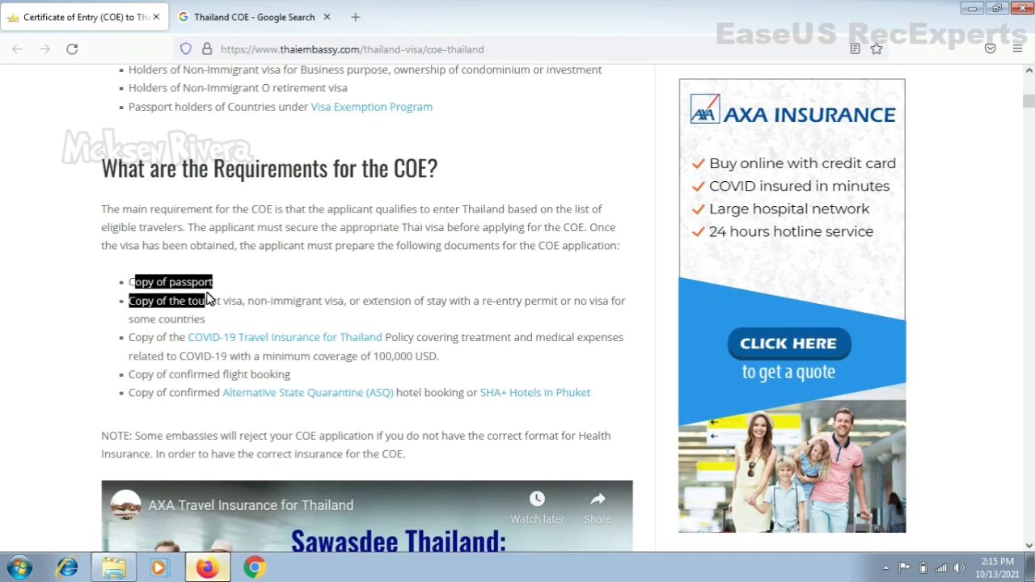
click(206, 301)
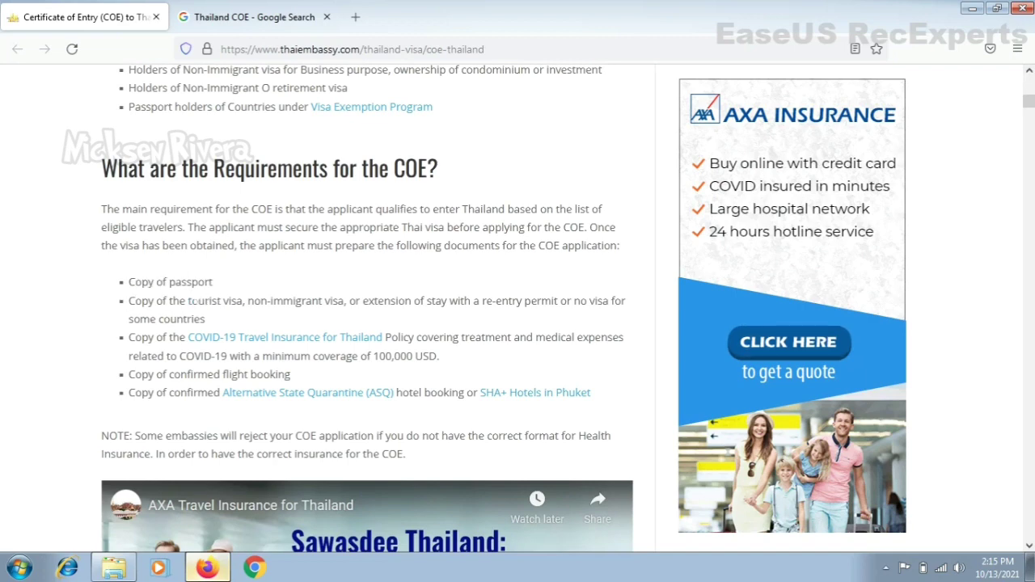
drag(187, 301, 356, 300)
click(355, 301)
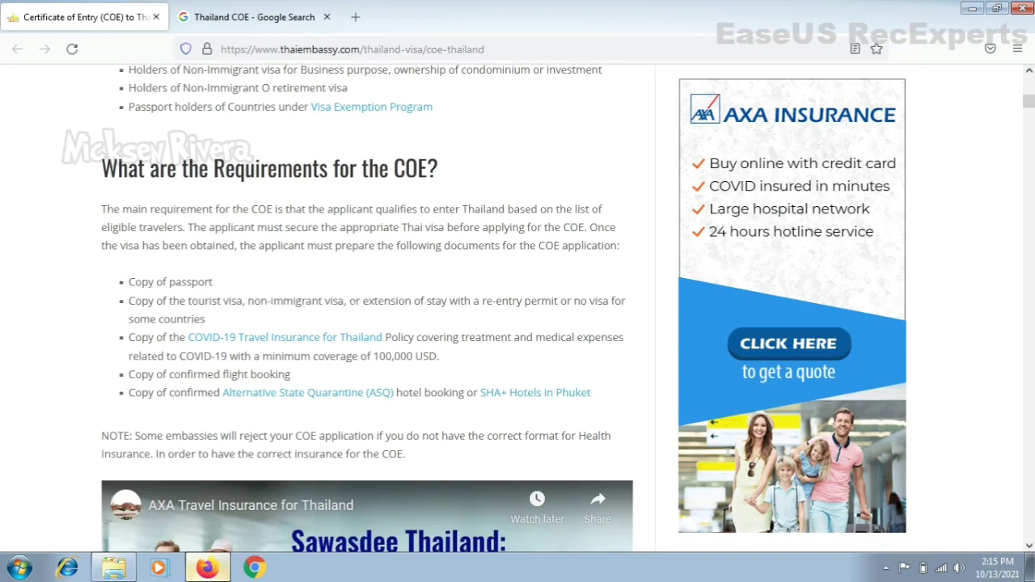
drag(348, 301, 404, 319)
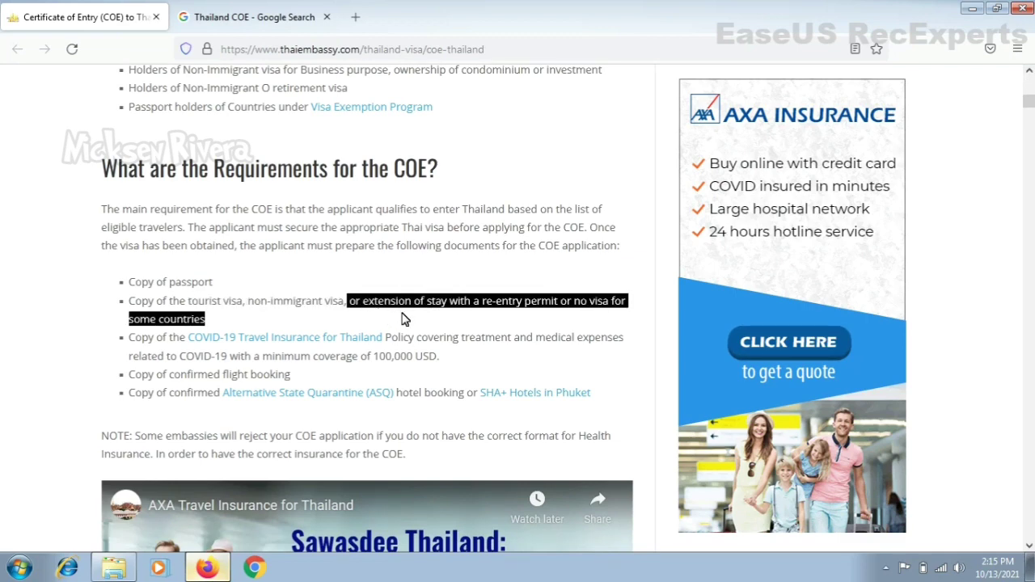
click(404, 319)
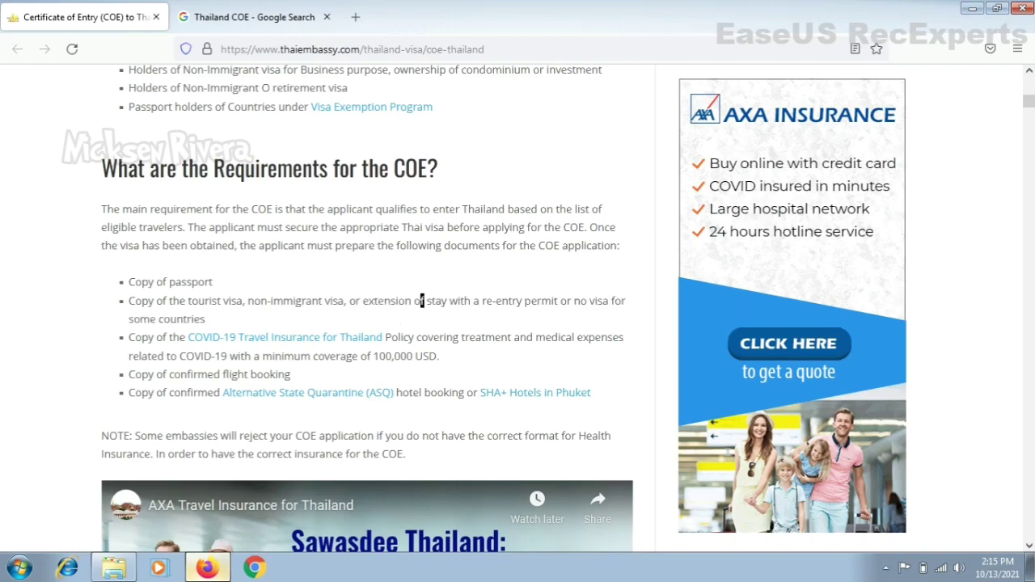
drag(168, 301, 218, 321)
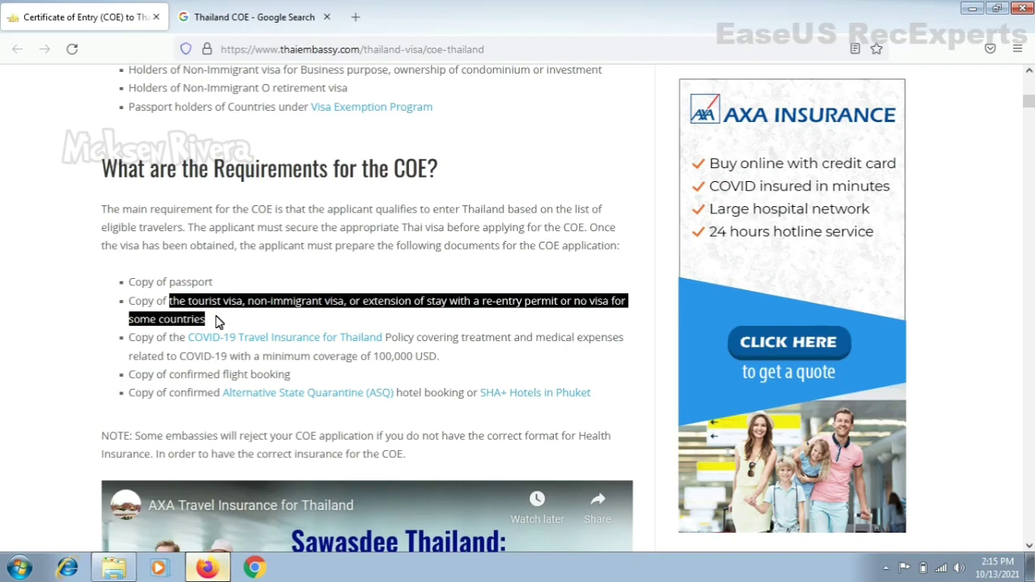
click(217, 321)
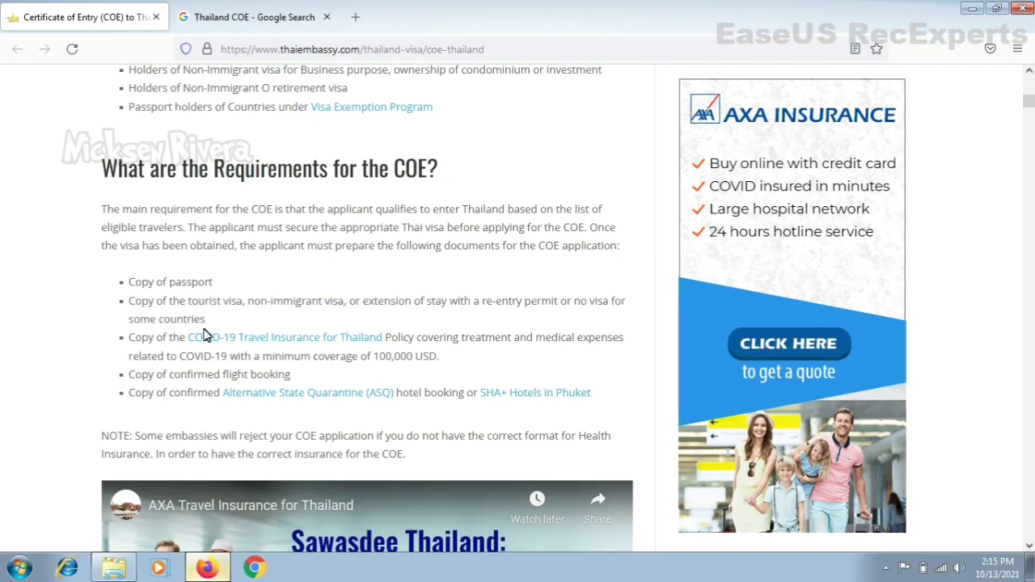
drag(205, 320, 128, 306)
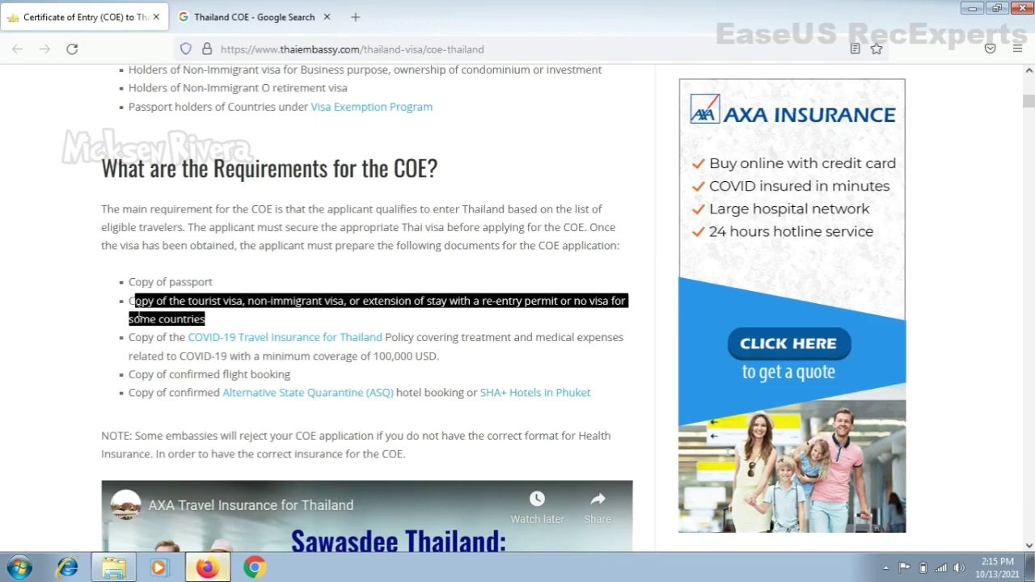
click(185, 319)
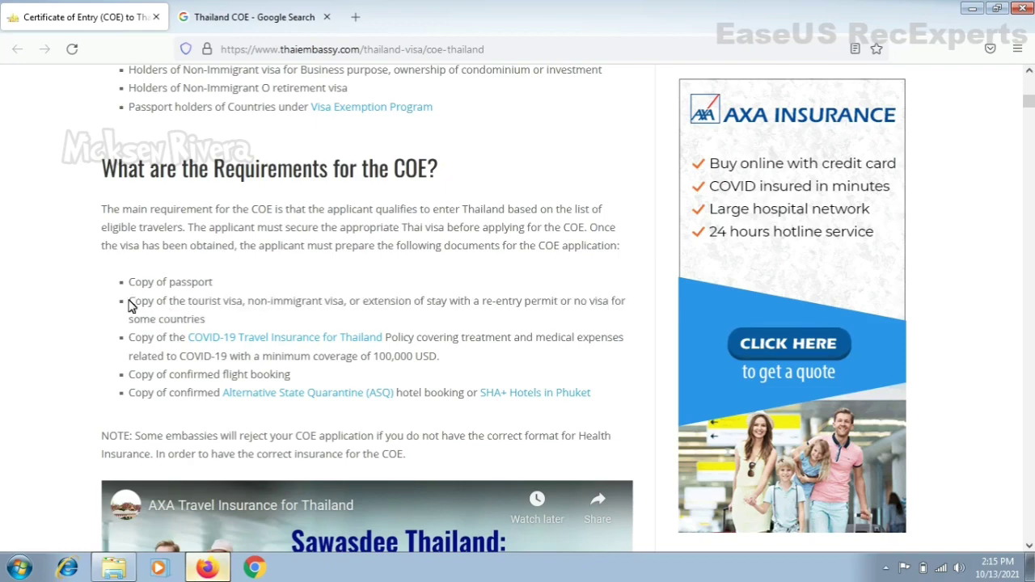
drag(205, 320, 121, 296)
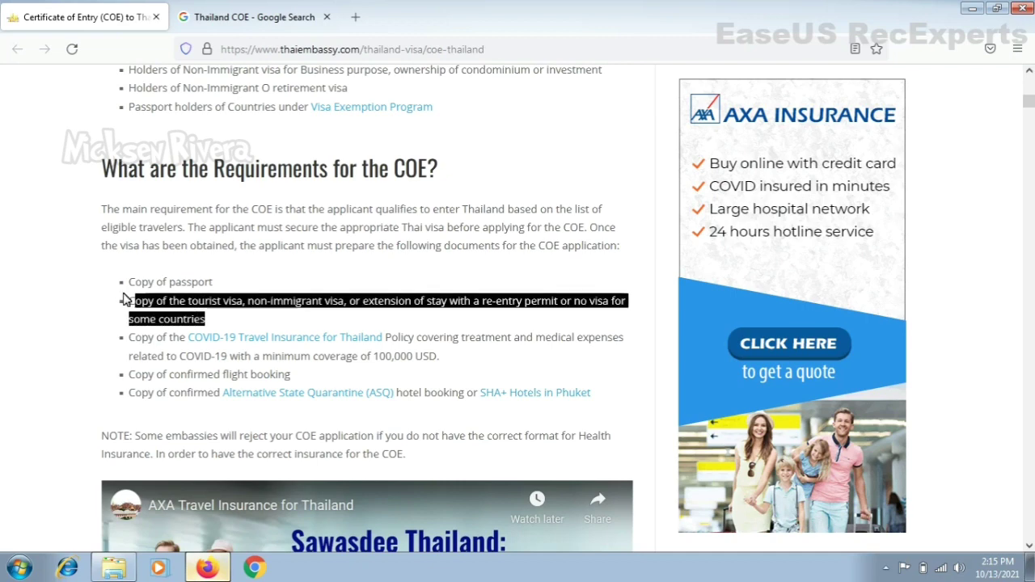
click(136, 316)
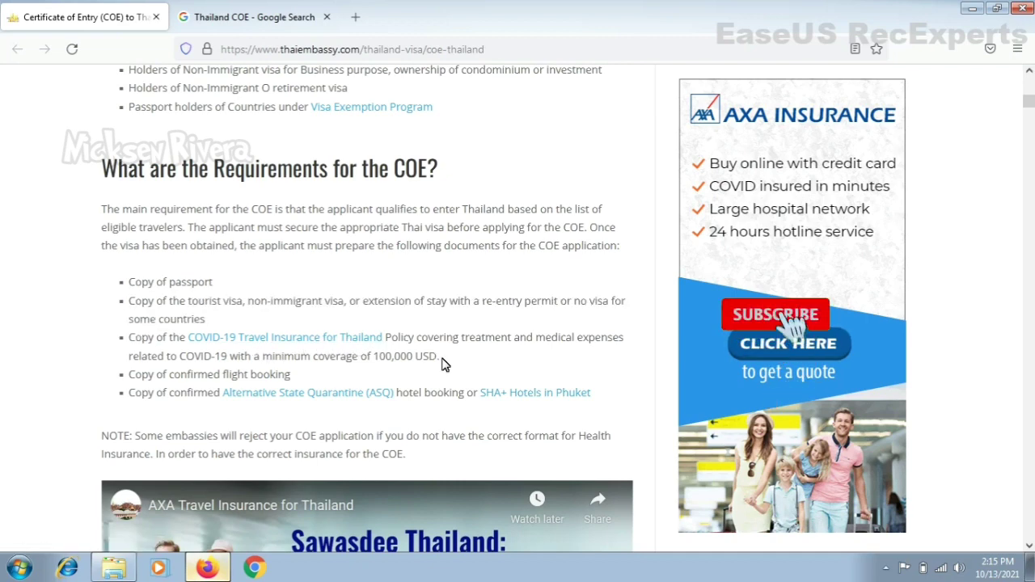
drag(440, 357, 279, 338)
click(293, 376)
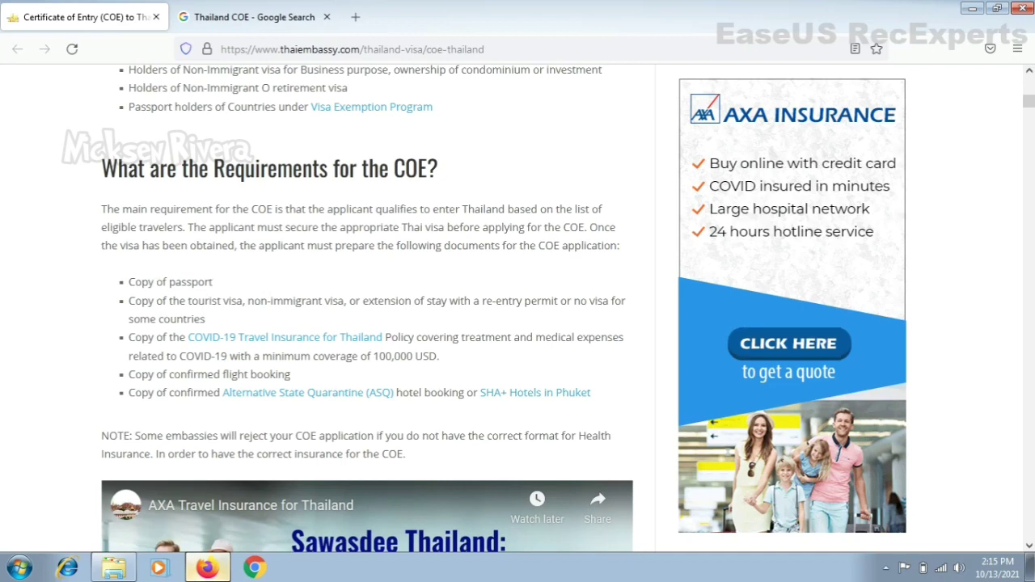
drag(141, 282, 217, 287)
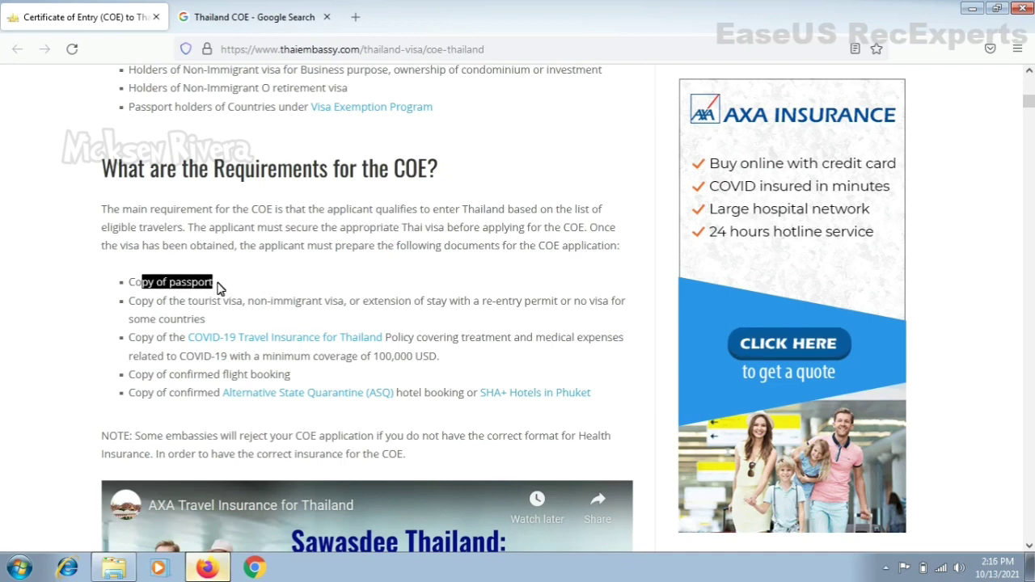
click(217, 287)
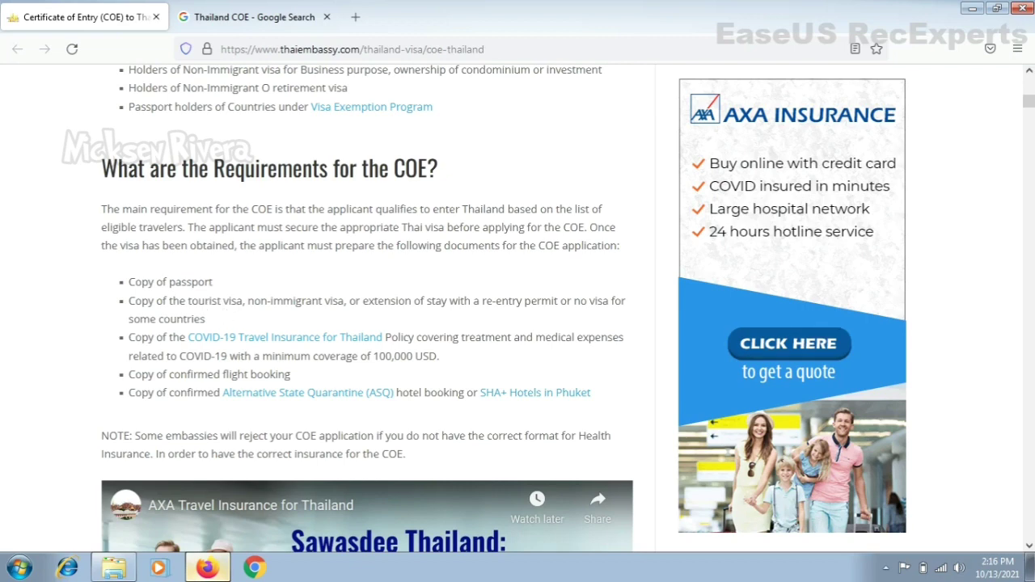
triple_click(213, 285)
click(170, 337)
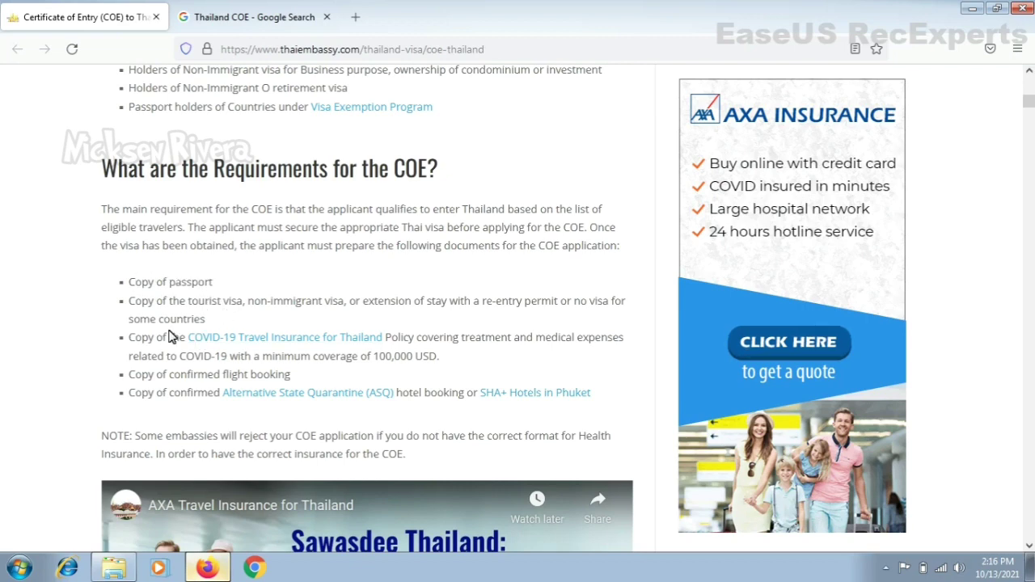
drag(170, 337, 208, 351)
click(222, 372)
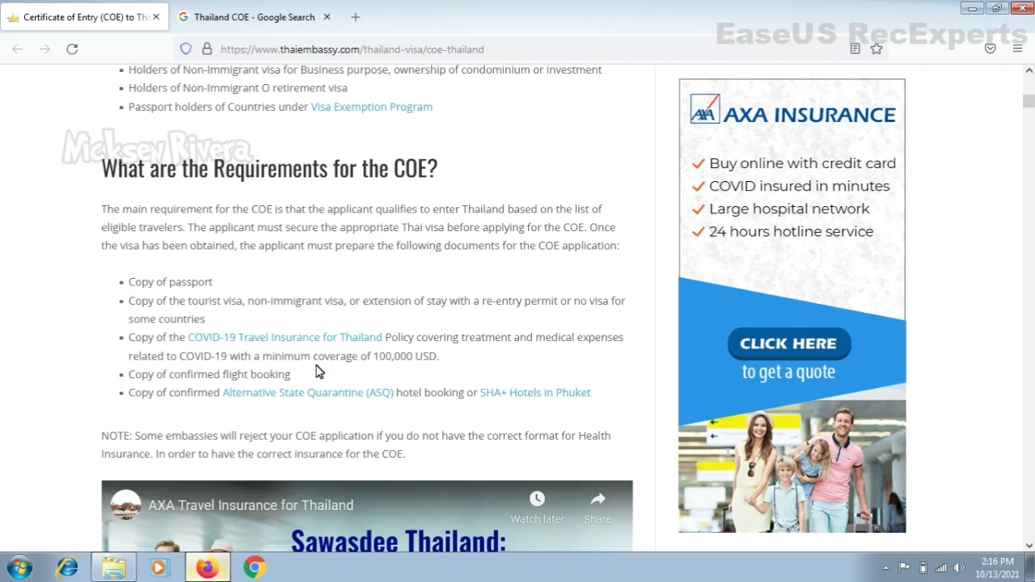
scroll(417, 345, down, 3)
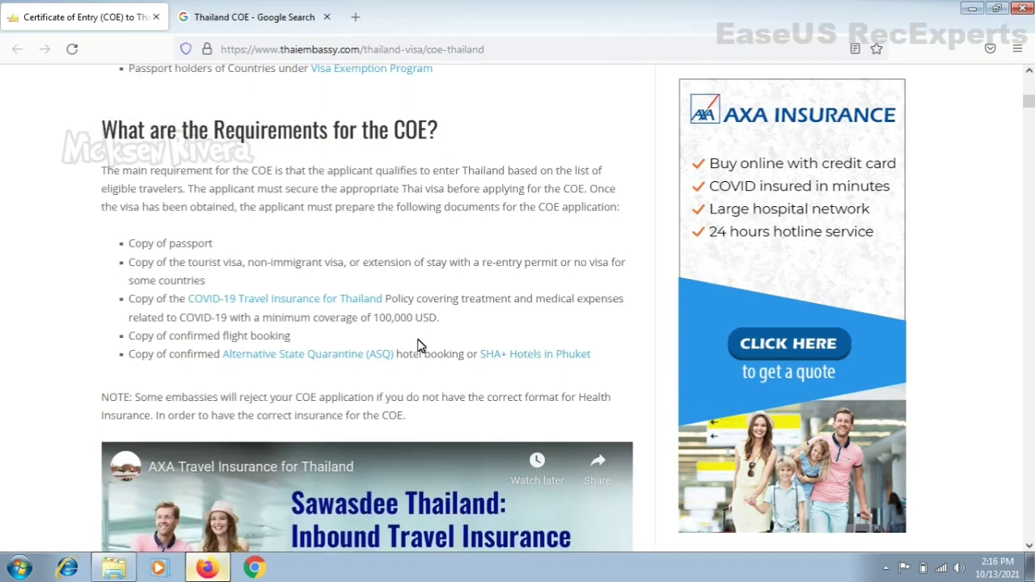
scroll(417, 346, down, 8)
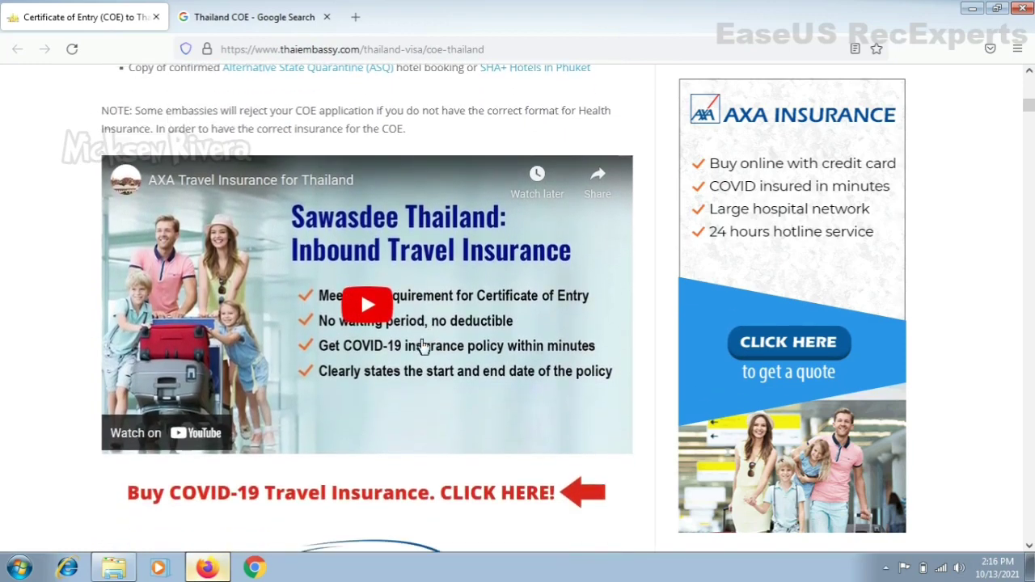
scroll(417, 346, down, 9)
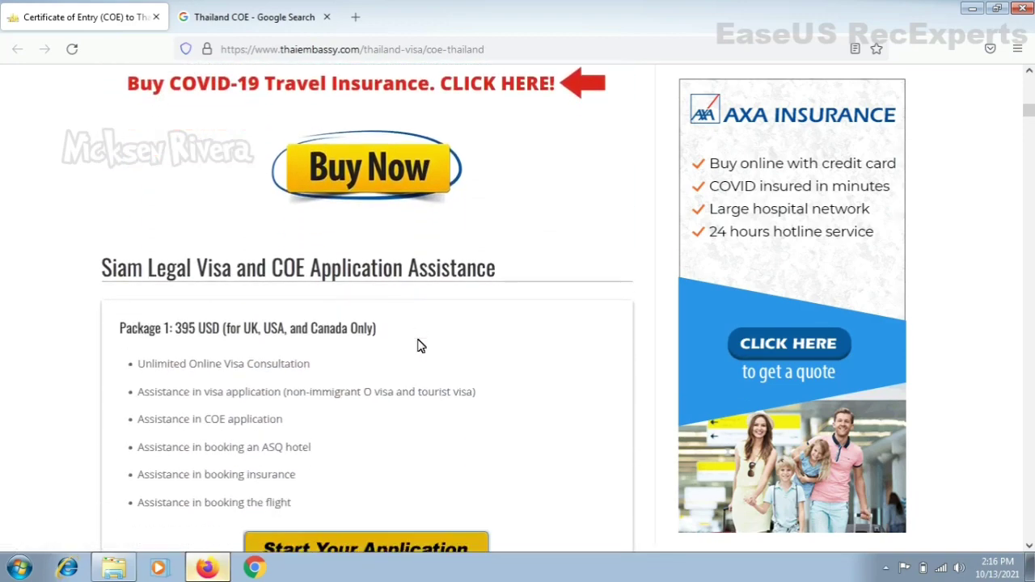
scroll(417, 344, down, 15)
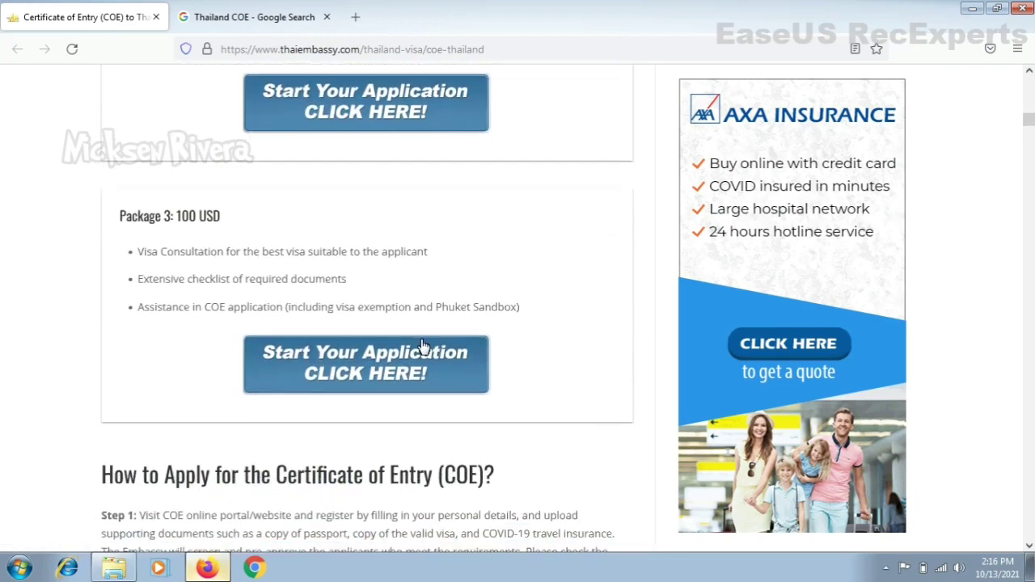
scroll(418, 346, down, 7)
scroll(418, 346, up, 3)
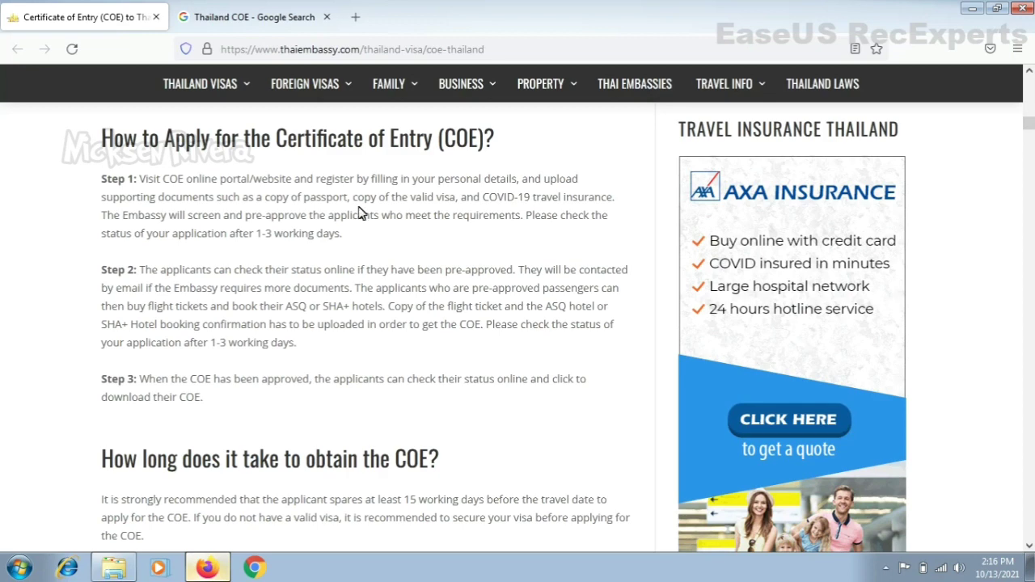
drag(310, 197, 410, 198)
click(410, 197)
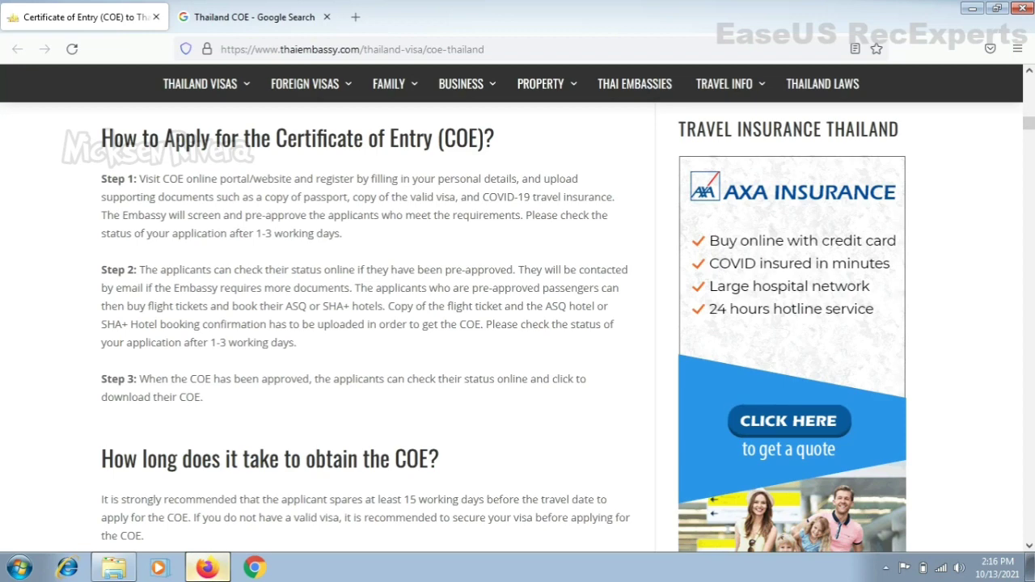
drag(265, 215, 307, 215)
click(308, 215)
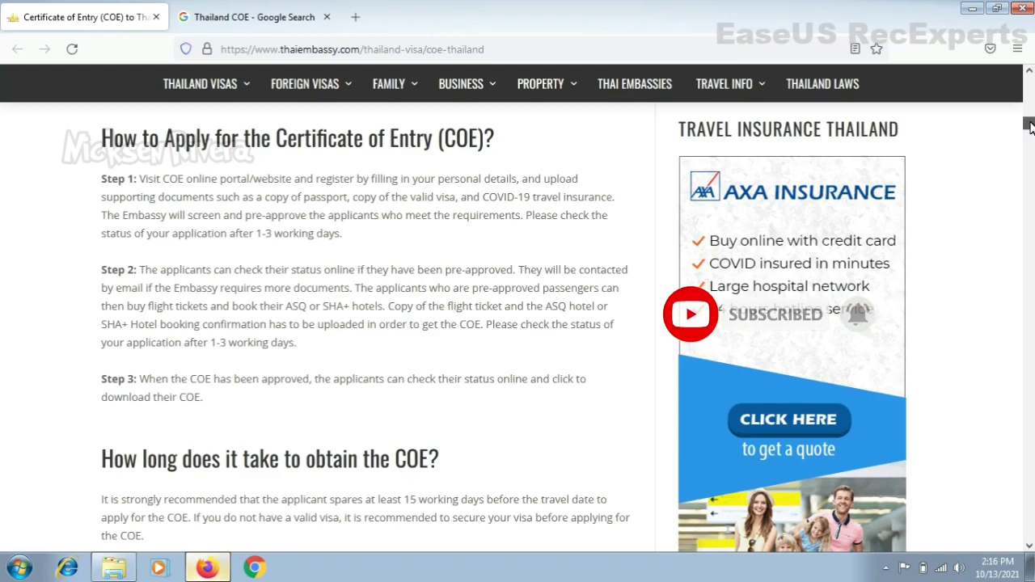
scroll(1030, 125, down, 2)
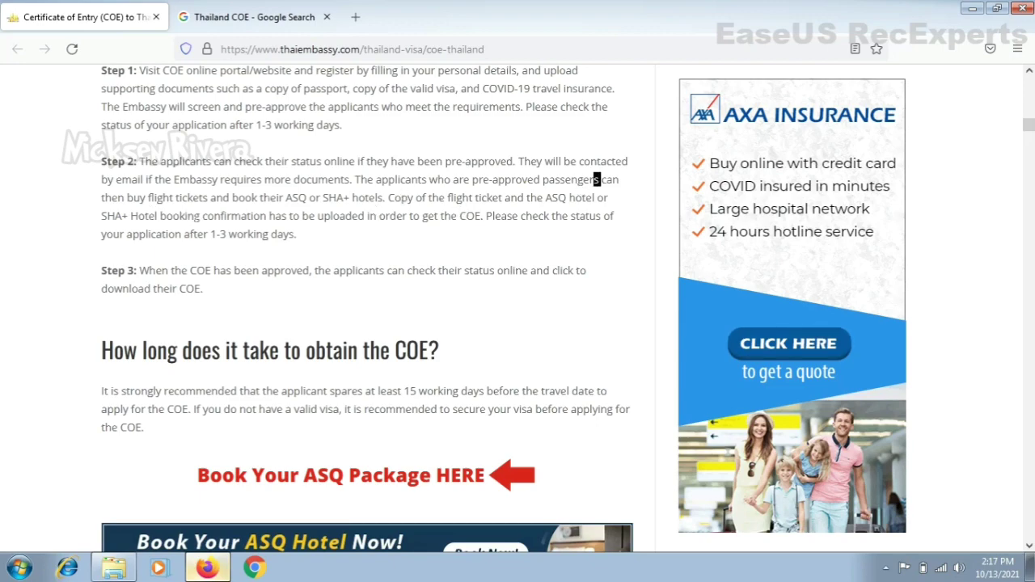
drag(126, 197, 474, 199)
click(383, 199)
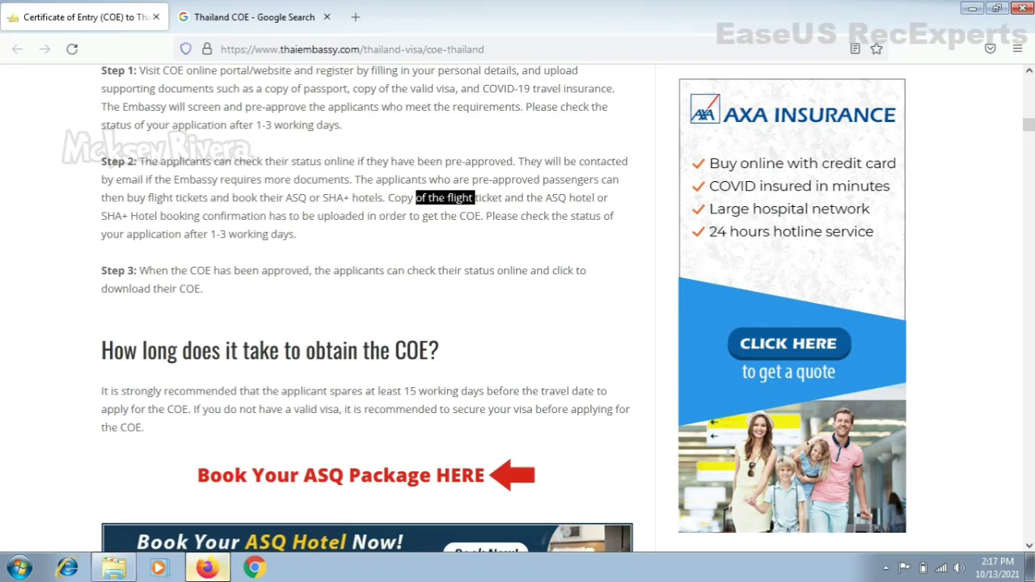
click(473, 199)
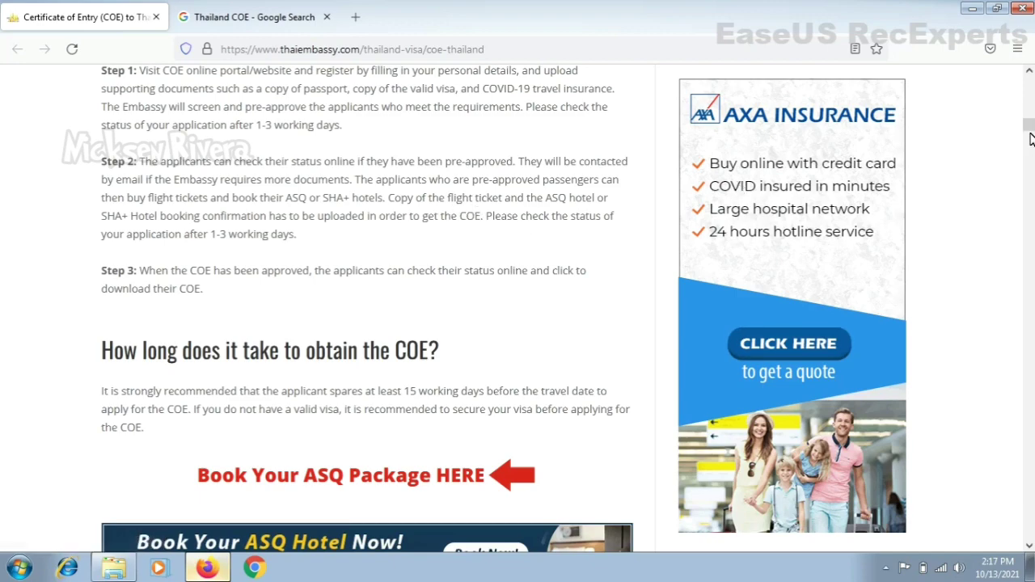
drag(1028, 125, 1030, 130)
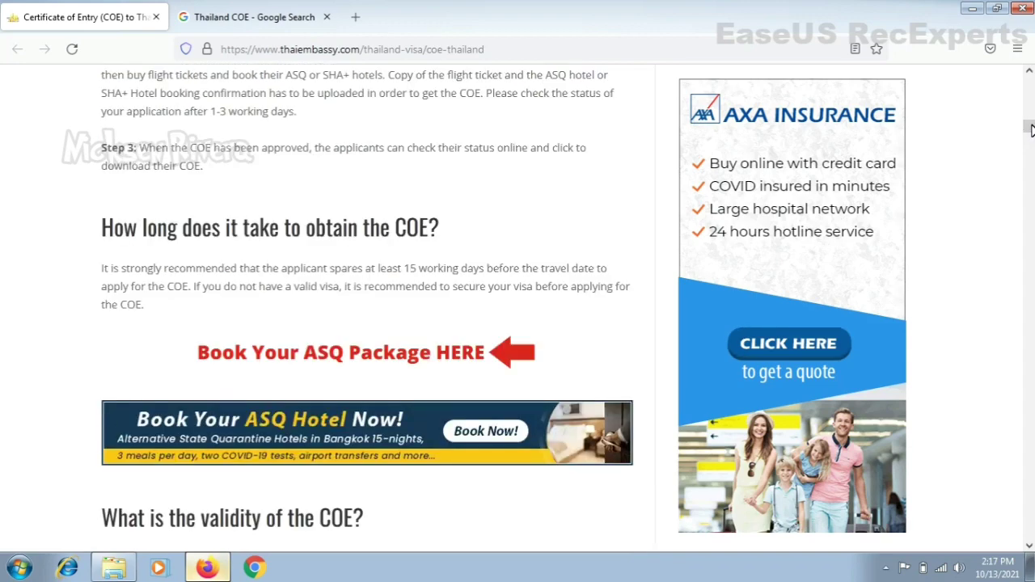
scroll(1029, 130, down, 1)
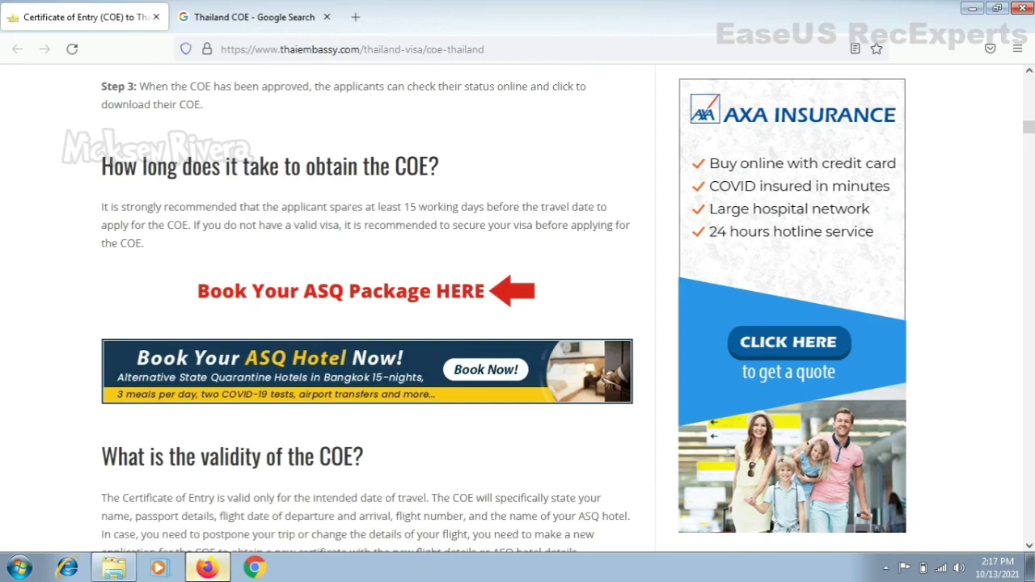
double_click(410, 207)
scroll(1029, 129, down, 3)
scroll(1029, 129, down, 3)
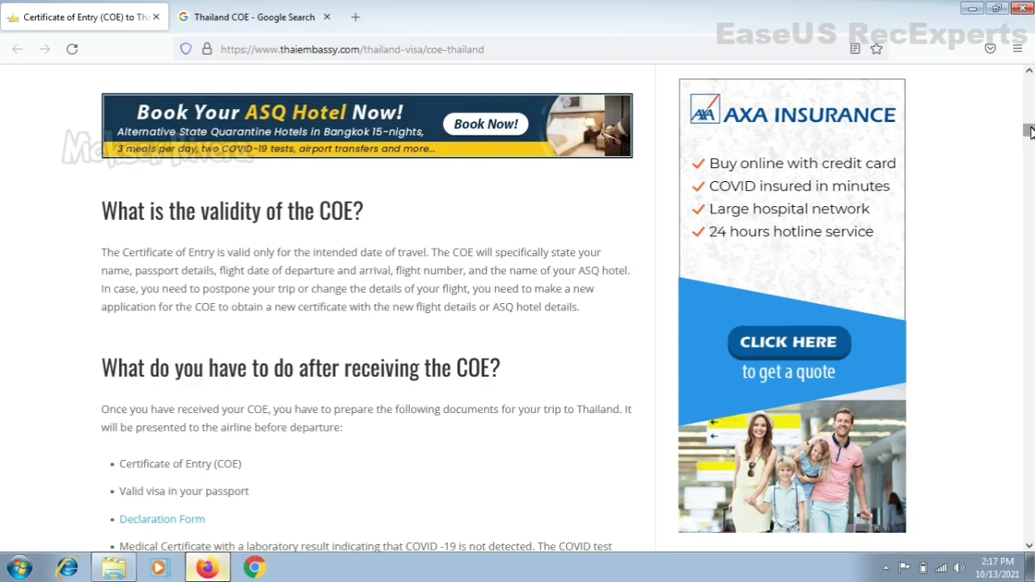
scroll(1029, 131, down, 2)
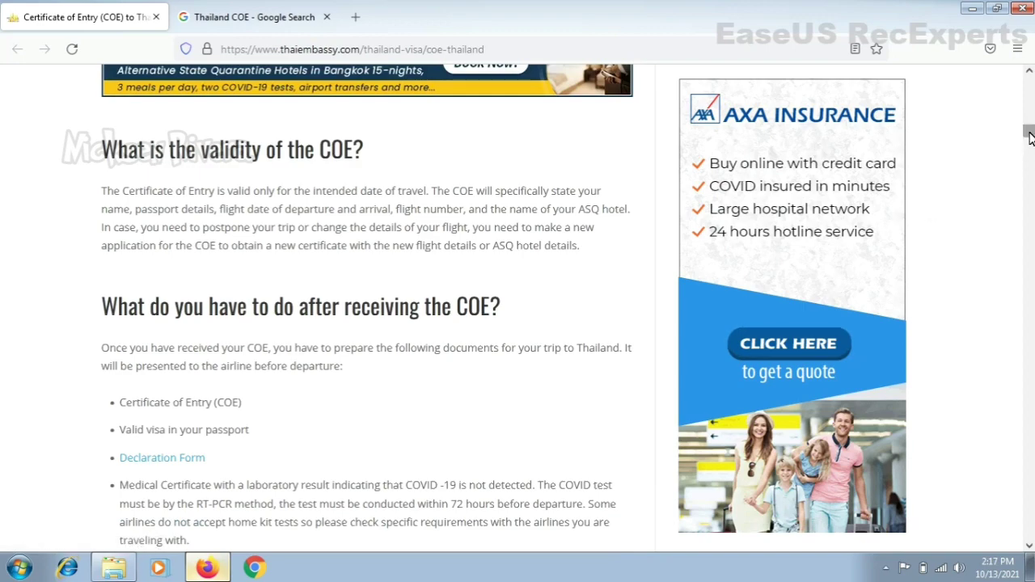
scroll(1030, 138, down, 3)
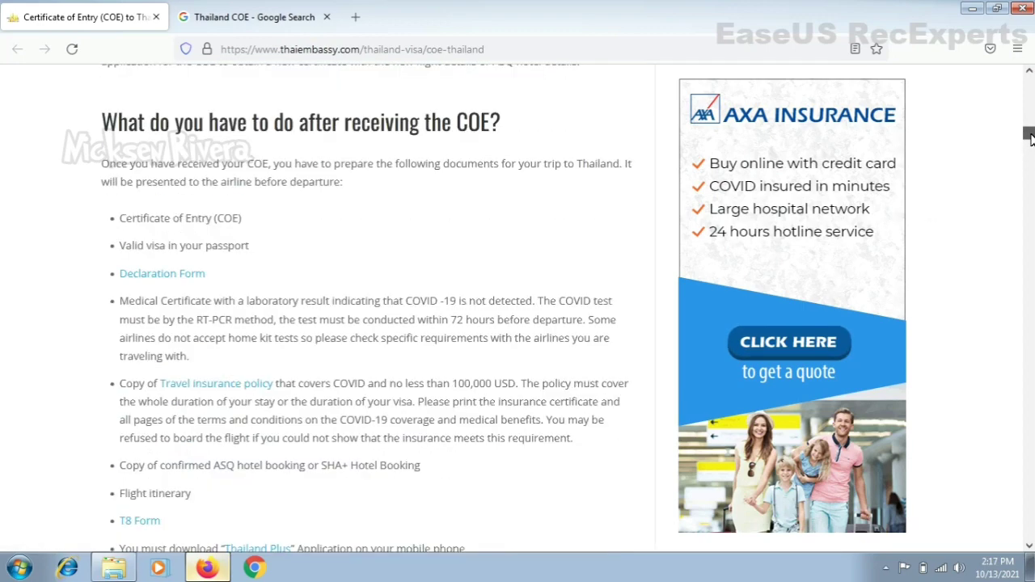
scroll(1029, 137, down, 3)
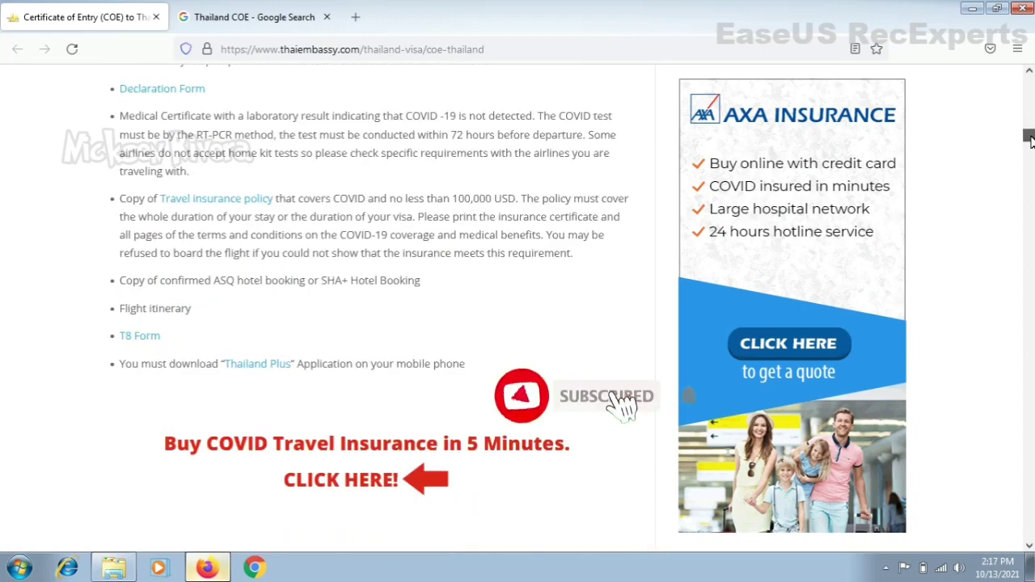
scroll(1029, 139, down, 2)
scroll(1030, 139, up, 4)
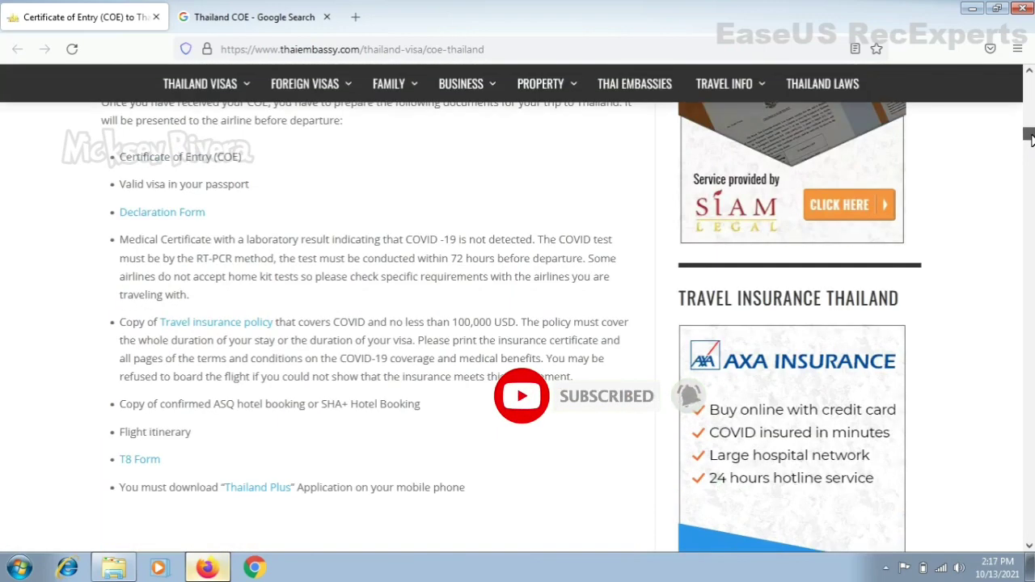
scroll(1029, 139, down, 5)
drag(1029, 142, 1030, 84)
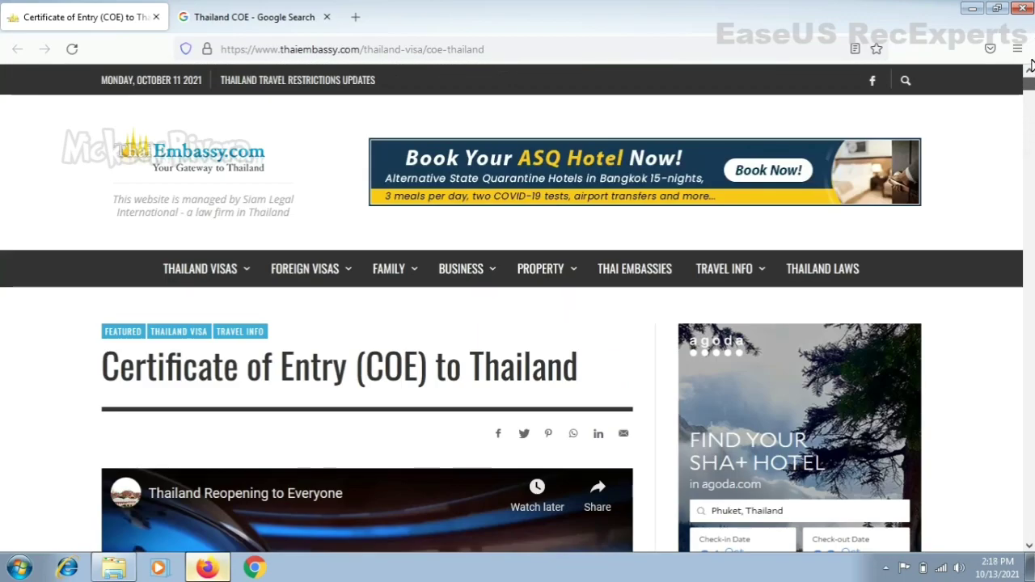
Step: Return to the reloaded Thailand COE Google results, scrolled to the coethailand.mfa.go.th result
key(ctrl+Tab)
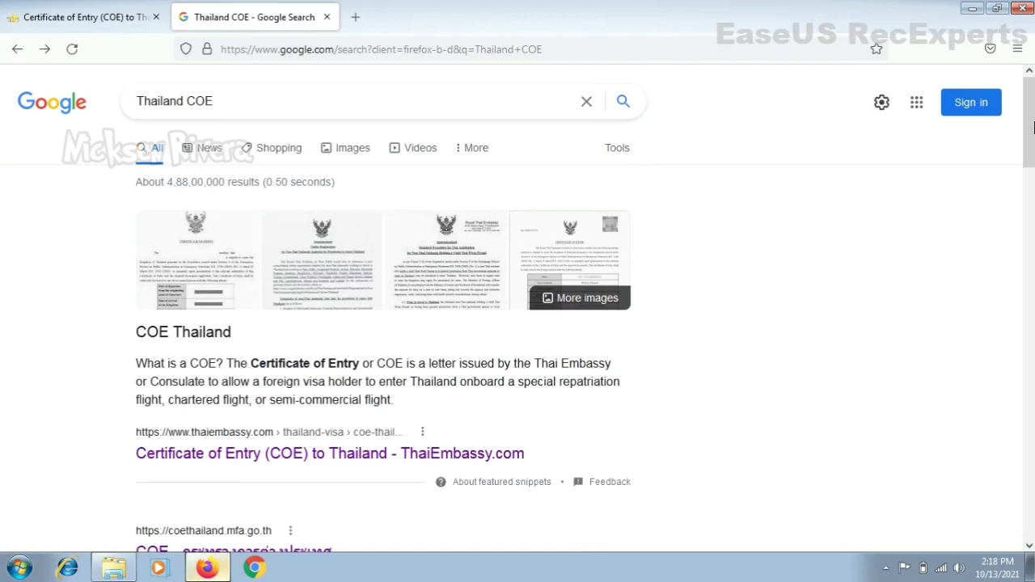
key(F5)
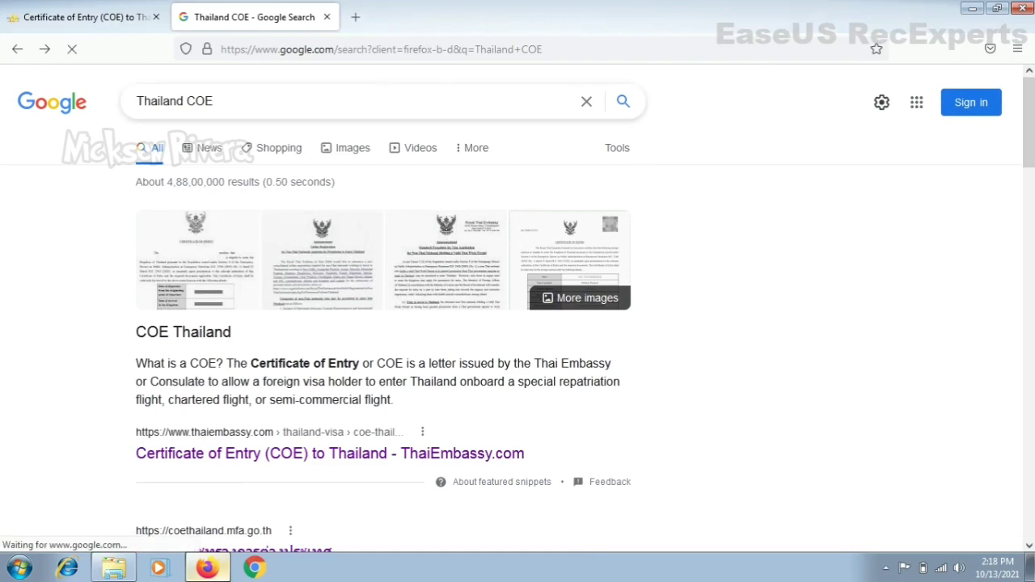
scroll(1029, 154, down, 2)
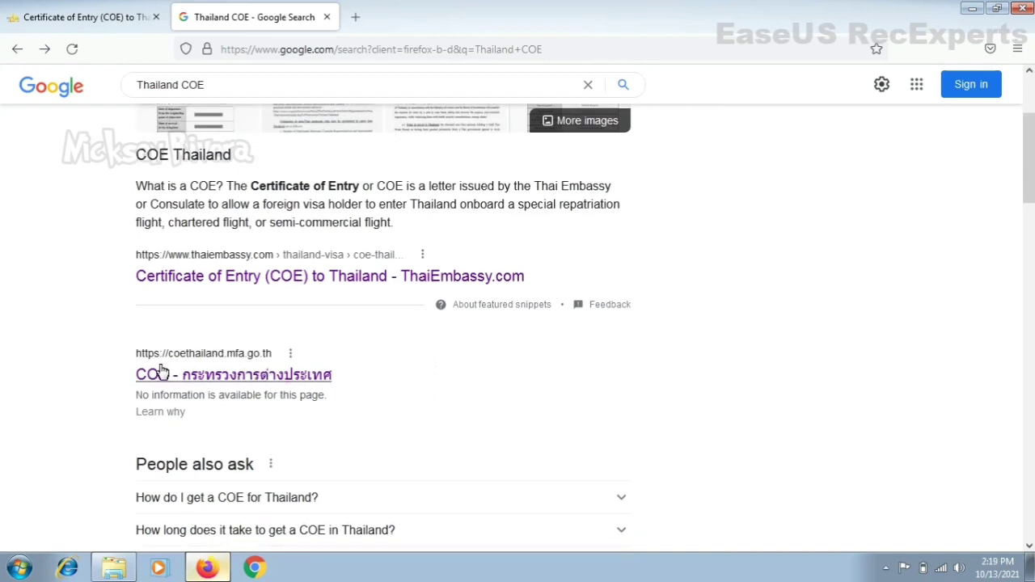
Step: Open the coethailand.mfa.go.th site and choose 'For non-Thai nationals'
click(278, 379)
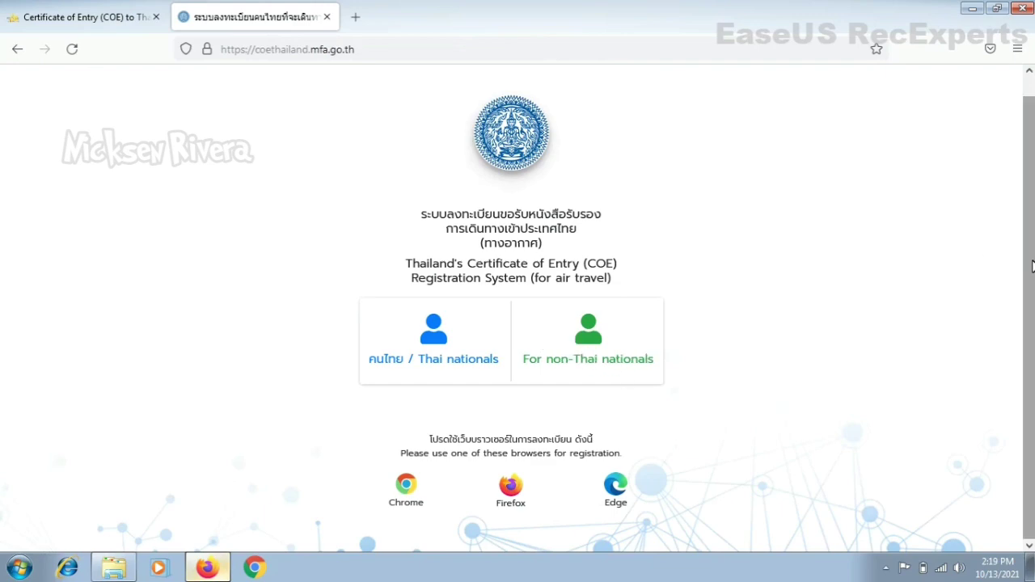
scroll(1032, 267, up, 1)
click(606, 377)
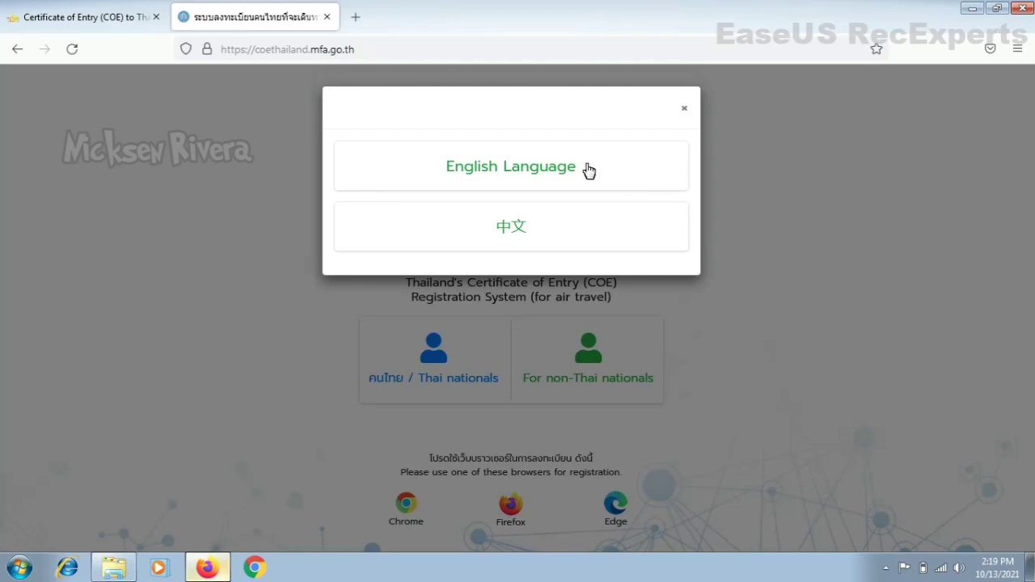
Step: Read the English registration process, tick the acknowledgement and continue with Next
click(553, 167)
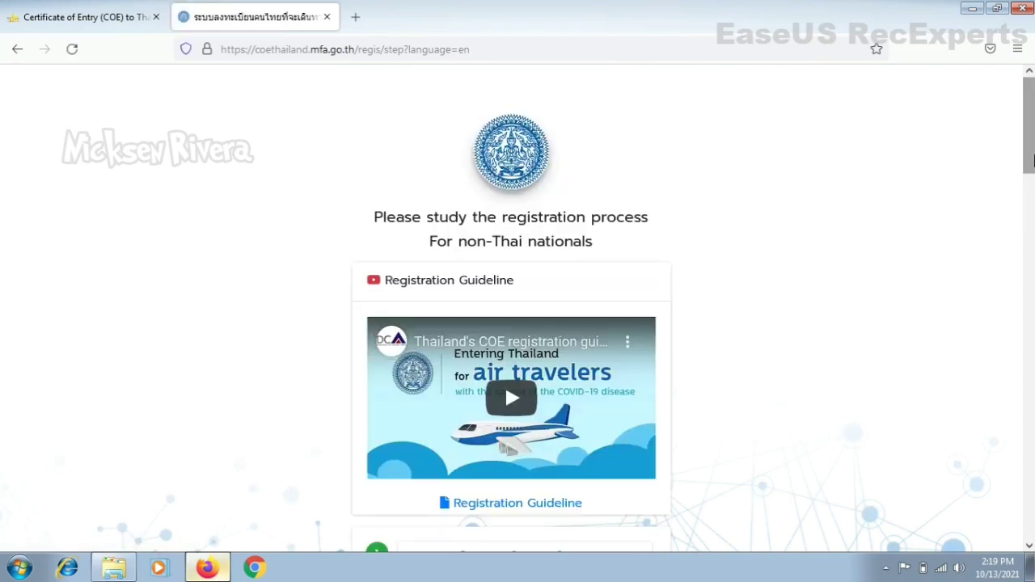
drag(1030, 154, 1028, 243)
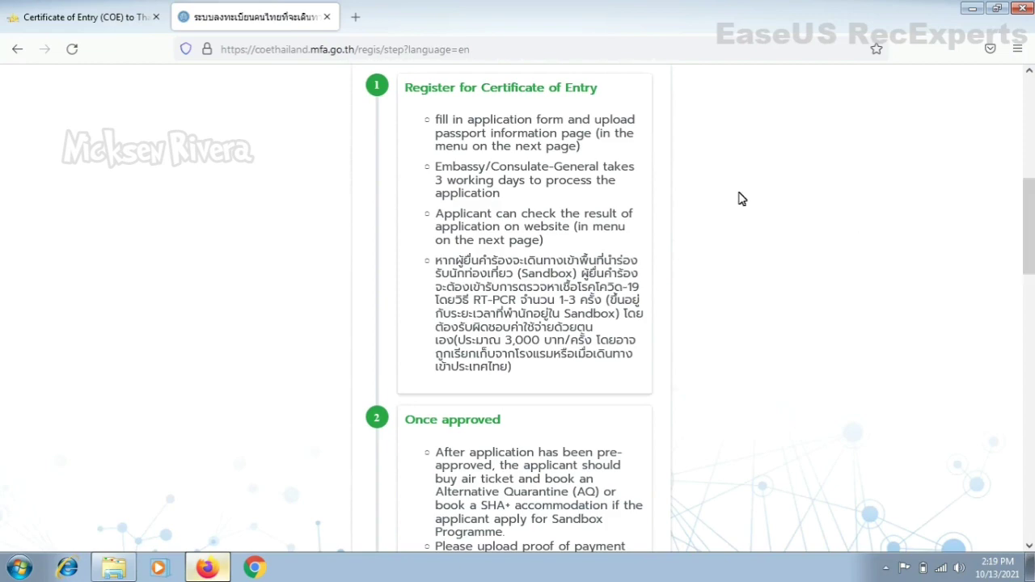
drag(1030, 218, 1030, 275)
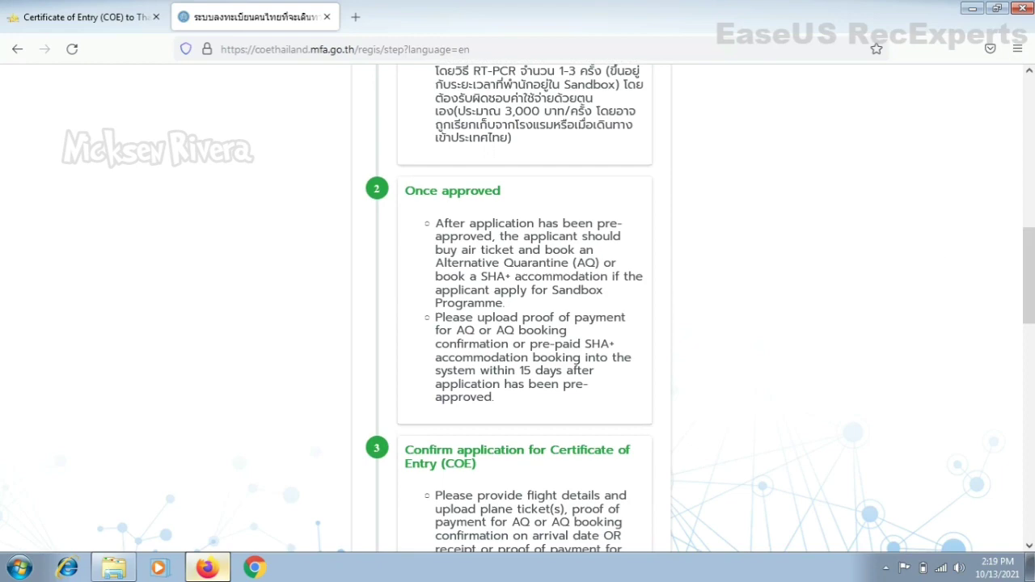
drag(1030, 275, 1032, 498)
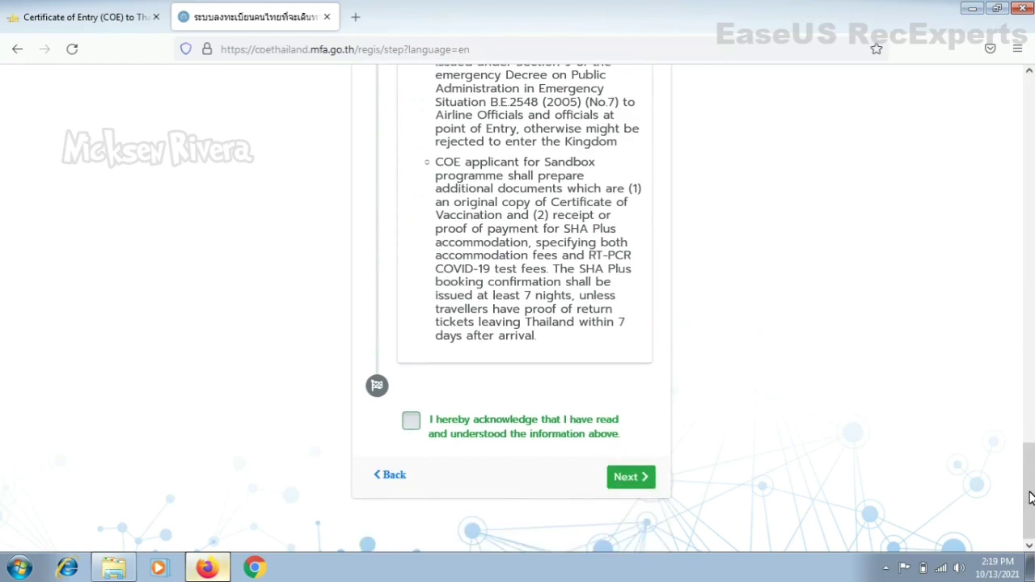
click(415, 426)
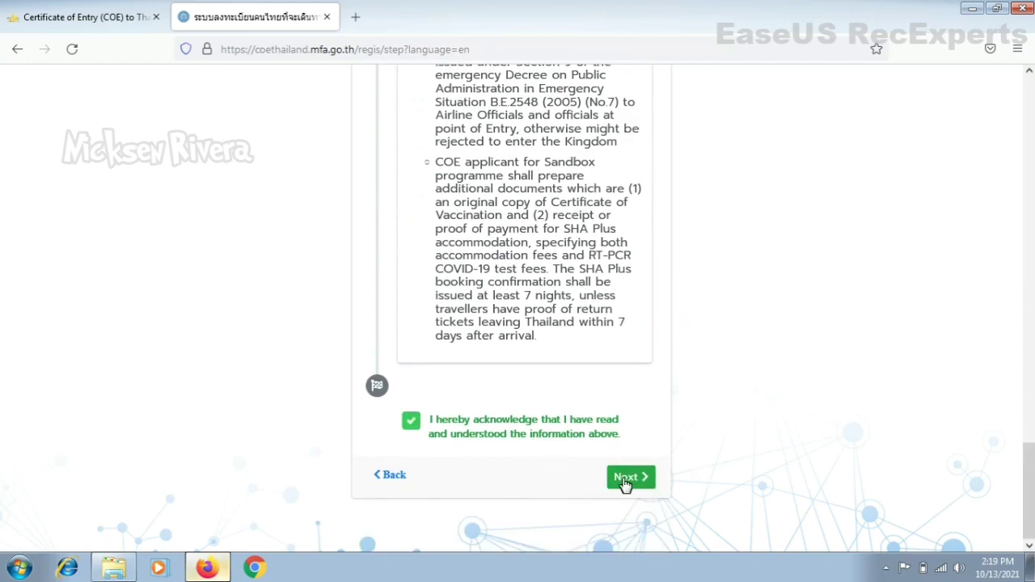
click(630, 478)
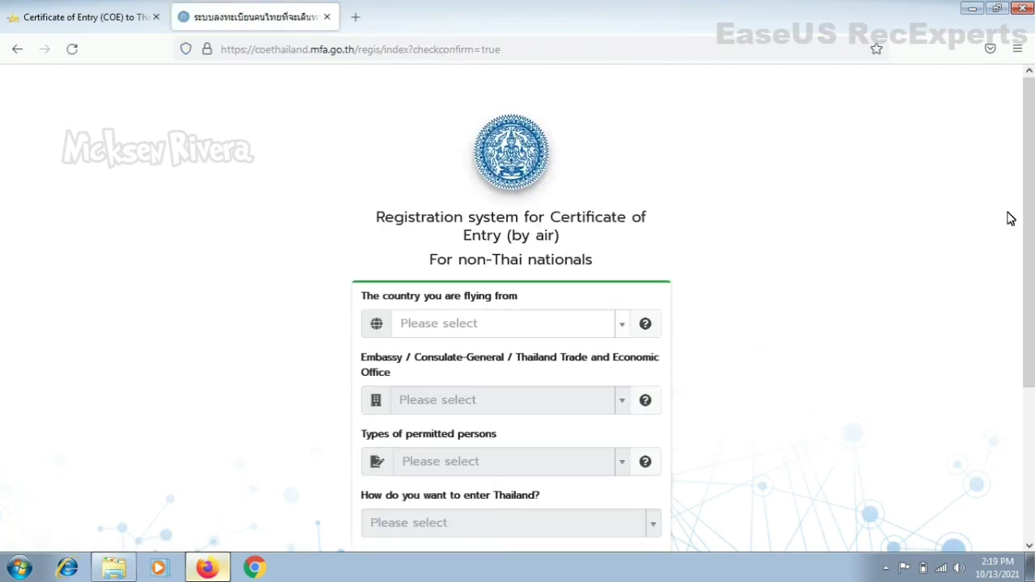
Step: Set the departure country to India
scroll(1028, 226, down, 1)
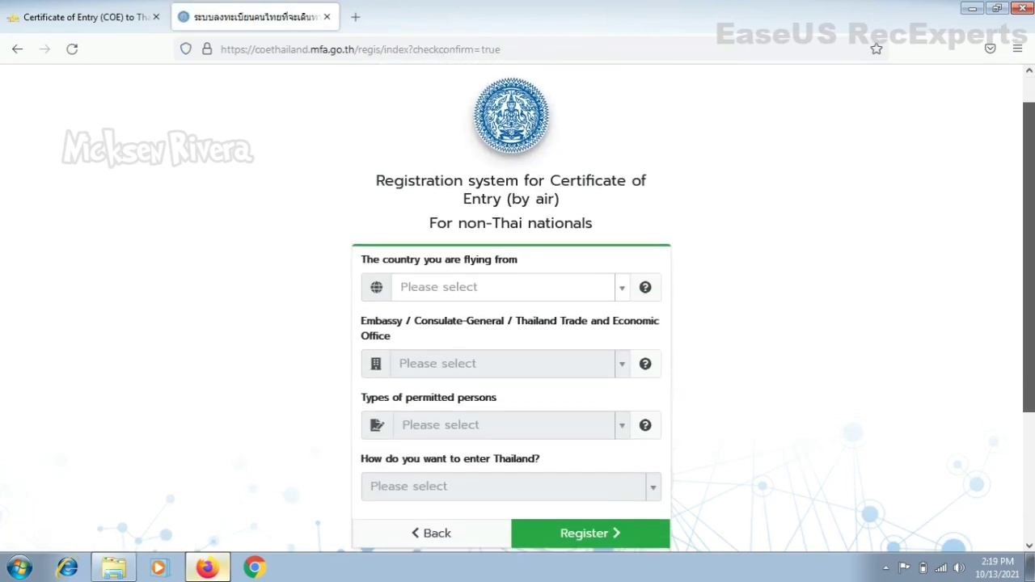
click(481, 286)
text(ind)
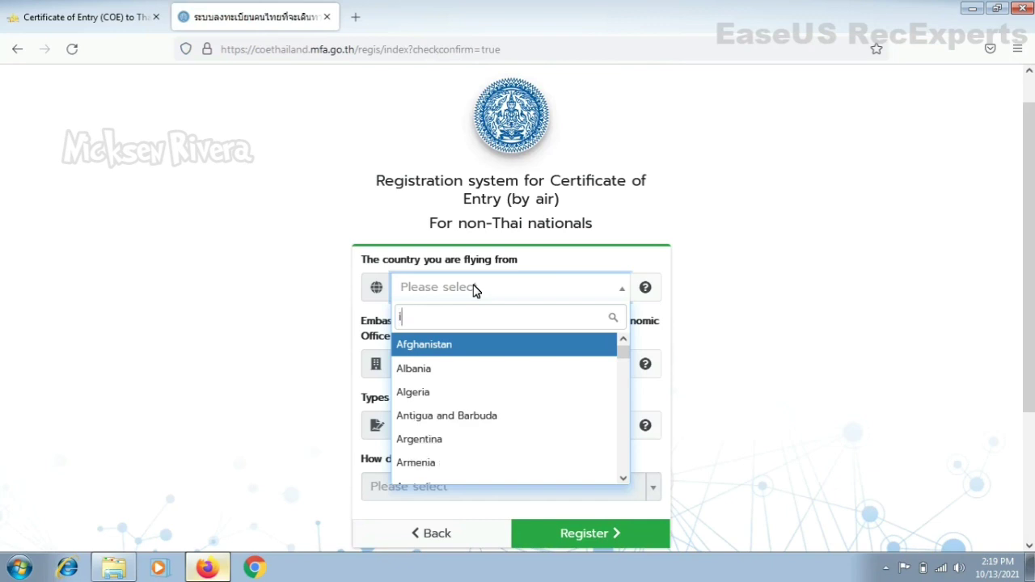
click(464, 344)
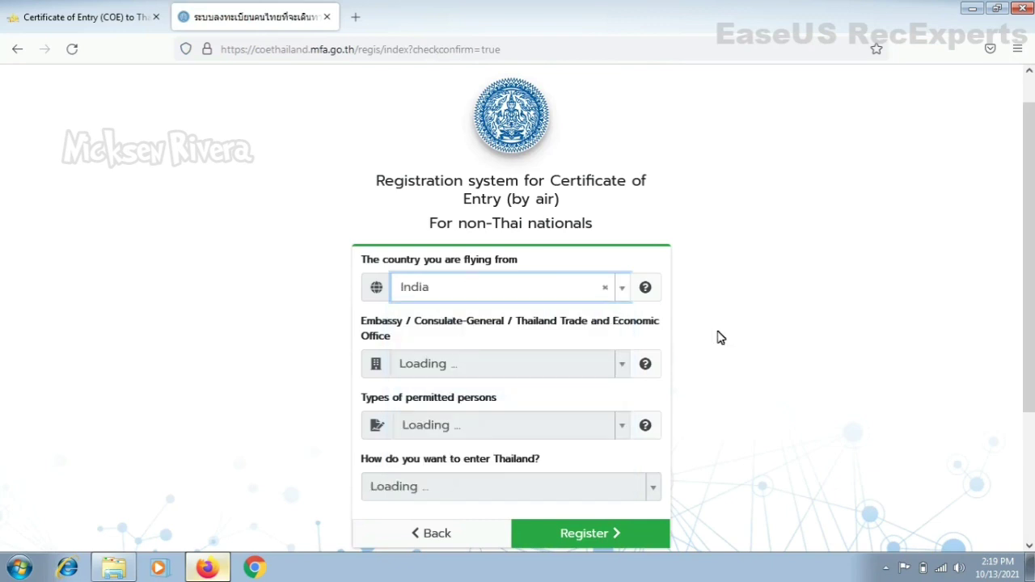
Step: Choose Royal Thai Embassy, New Delhi as the embassy / consulate
scroll(1028, 243, down, 1)
scroll(697, 232, down, 1)
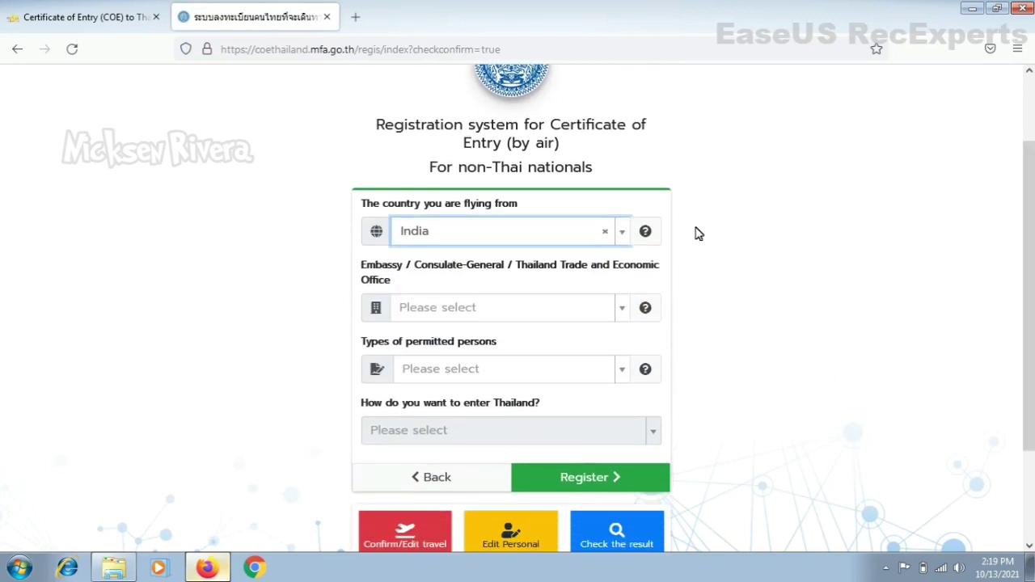
click(514, 312)
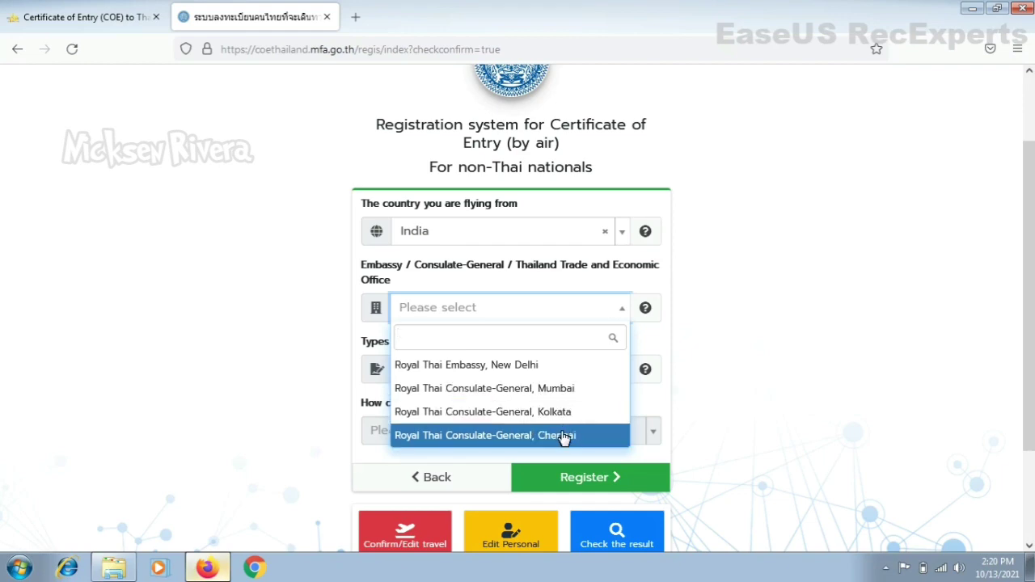
click(542, 368)
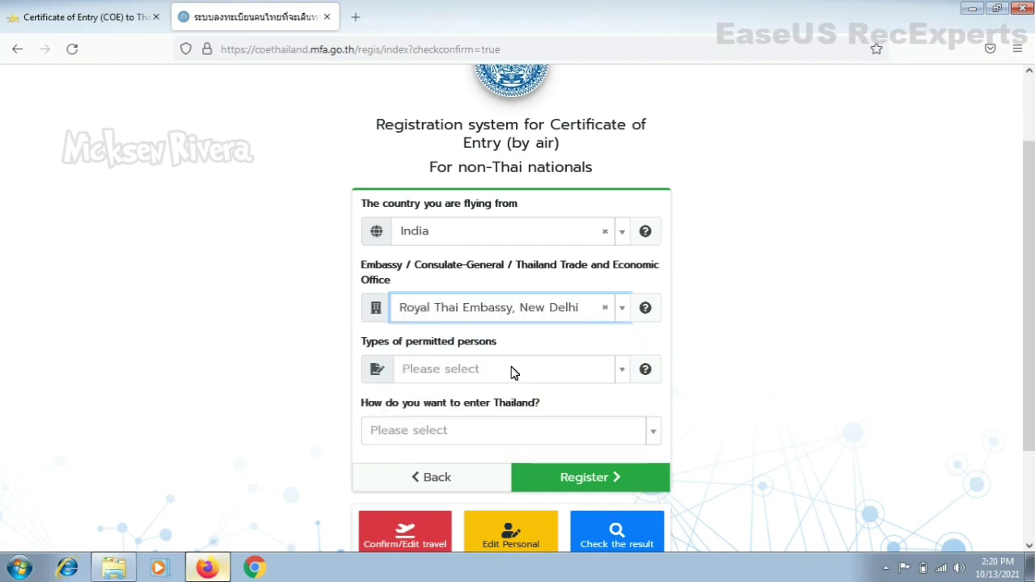
Step: Set the permitted person type to 11 (Exempt) - Medium Term Visitor
click(511, 372)
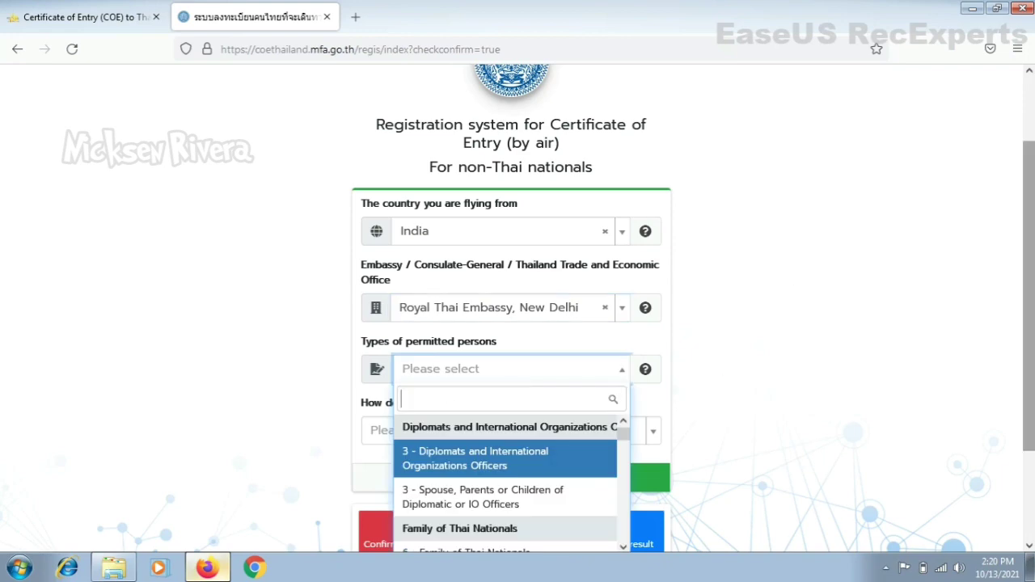
scroll(518, 307, down, 3)
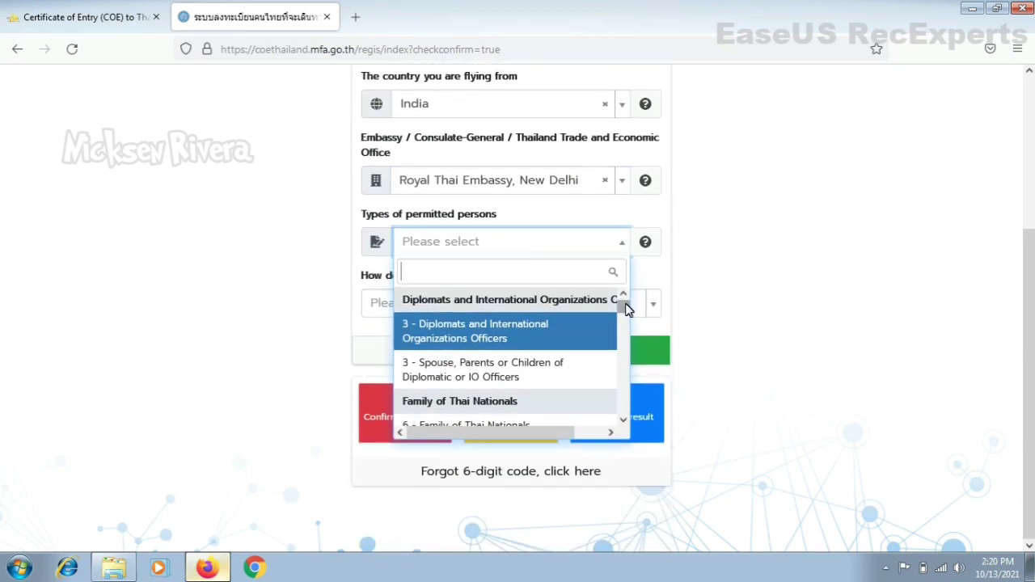
drag(623, 307, 627, 374)
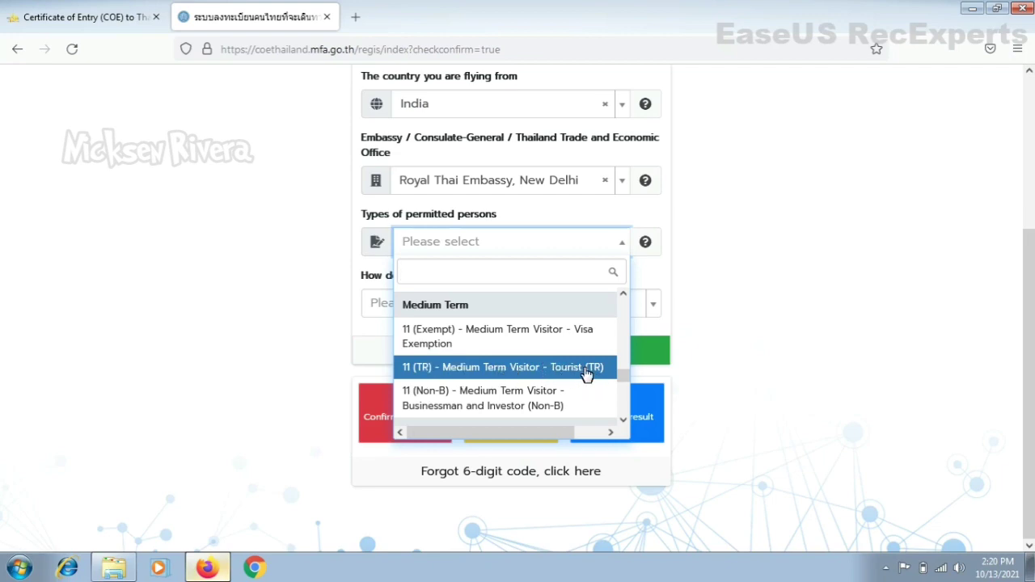
click(556, 335)
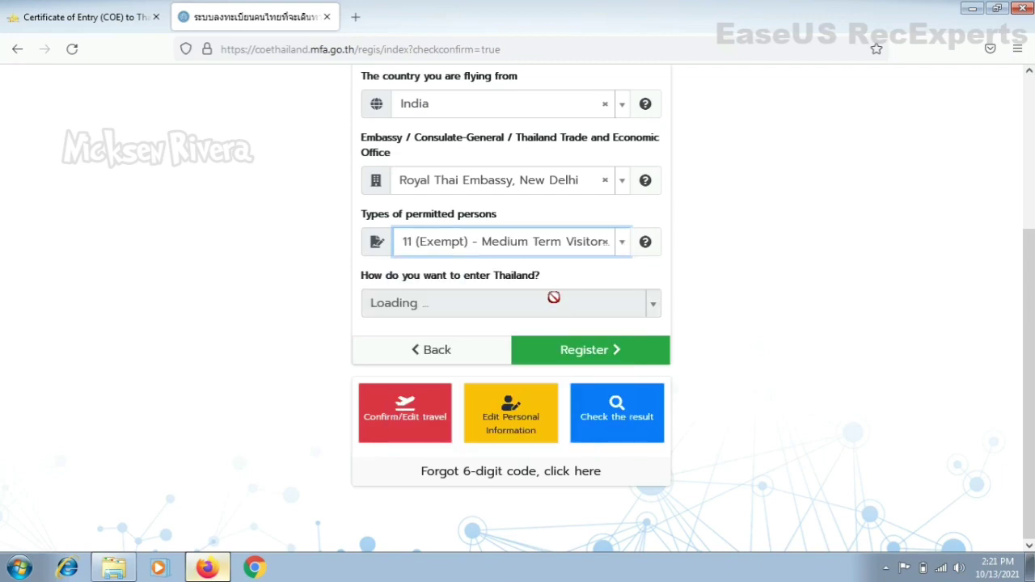
Step: Choose entry through the Sandbox Programme, specifically the Phuket Sandbox
click(556, 314)
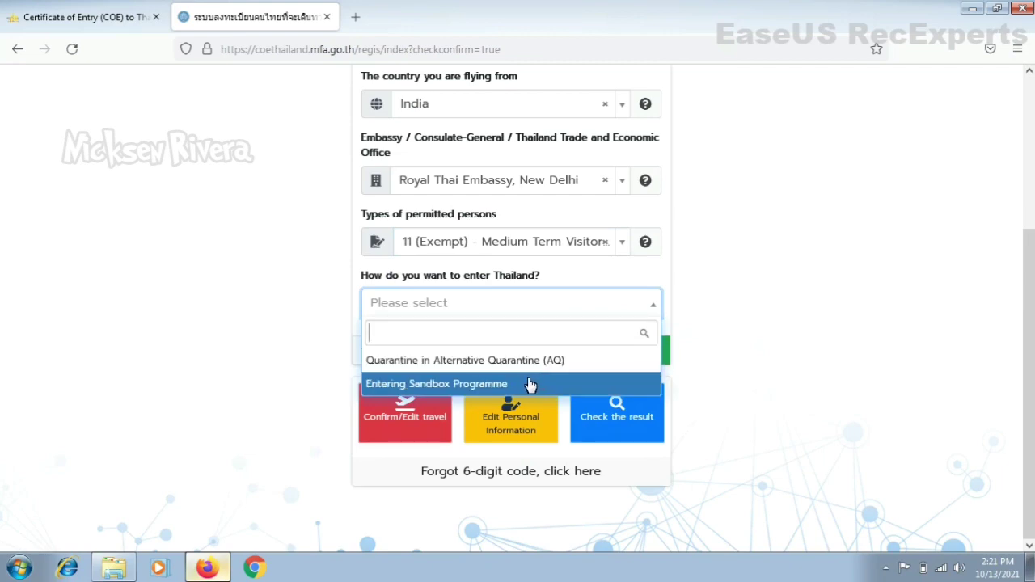
click(527, 384)
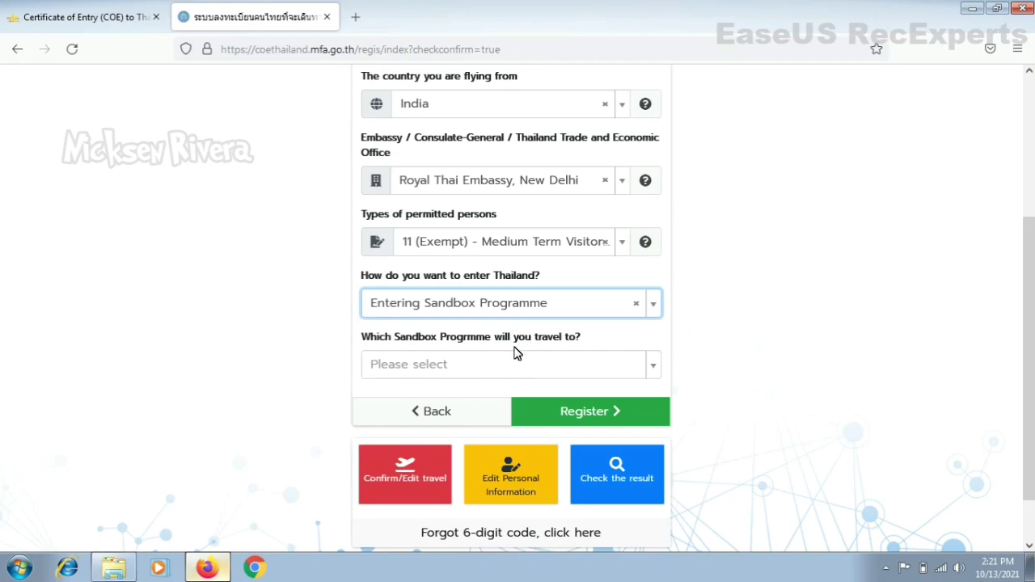
click(525, 362)
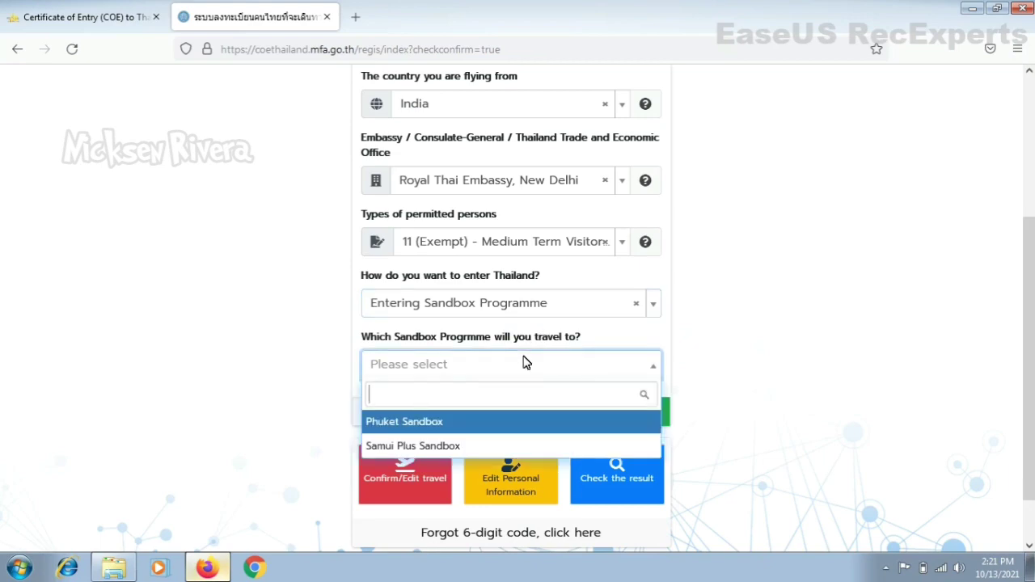
click(488, 421)
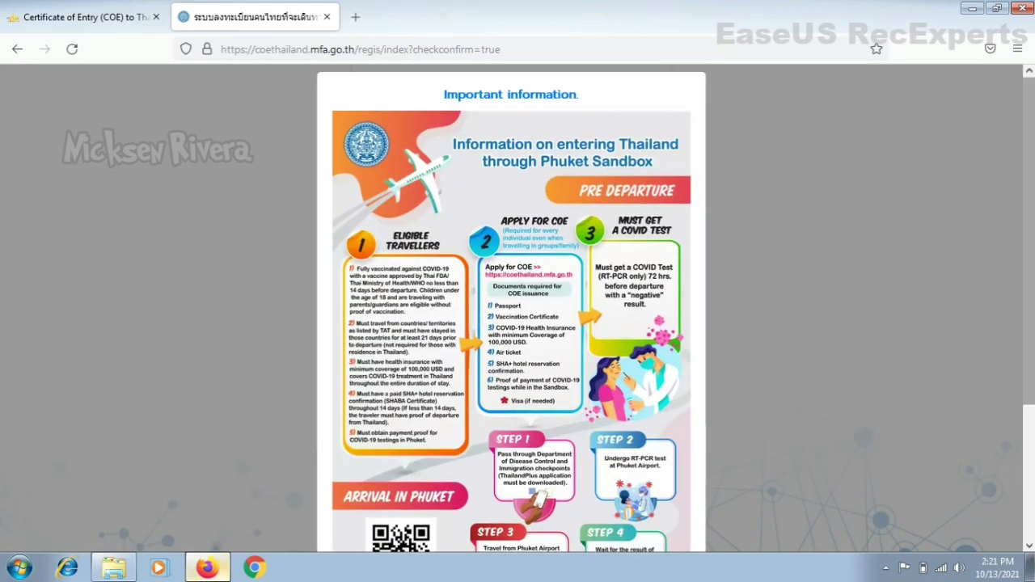
Step: Acknowledge the Phuket Sandbox notice, register, and confirm the COE Terms and Conditions
scroll(1006, 160, down, 3)
scroll(715, 424, down, 3)
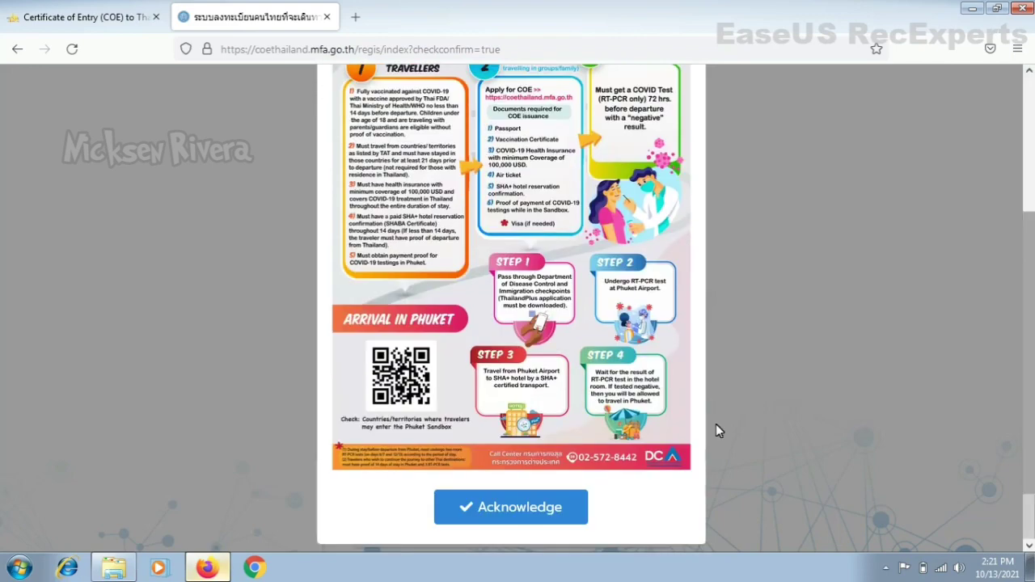
click(519, 508)
click(569, 413)
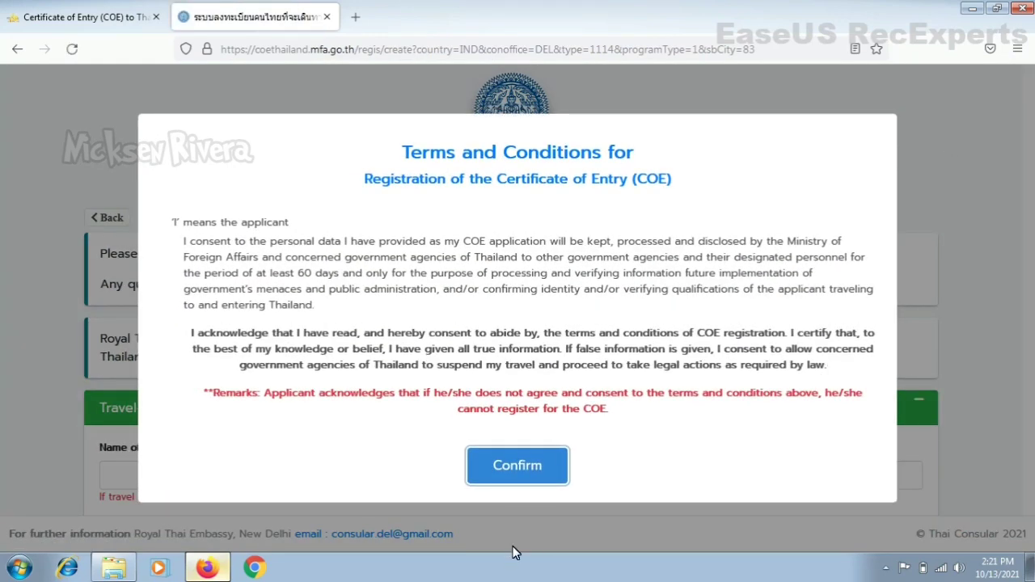
click(533, 466)
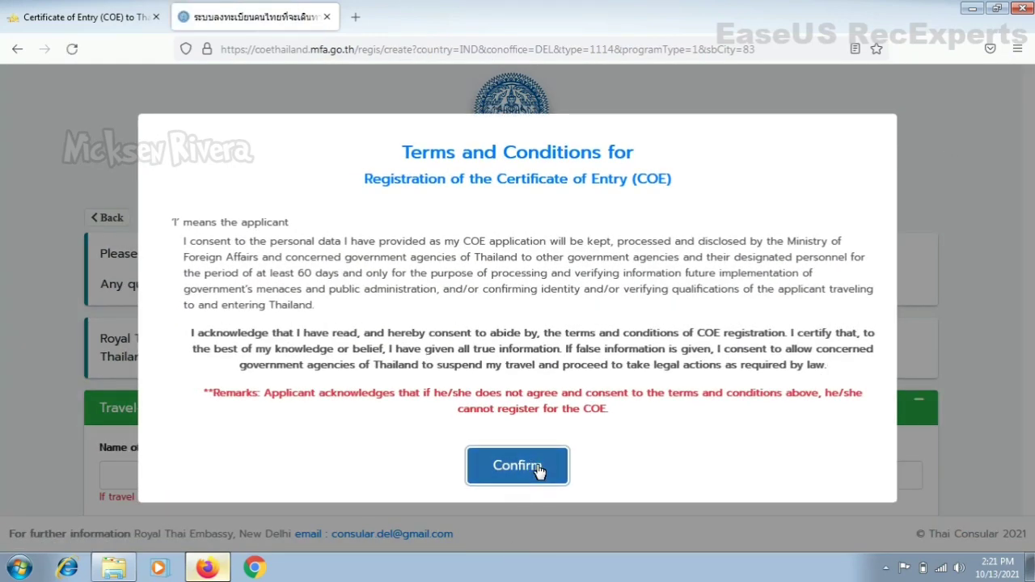
scroll(518, 291, down, 3)
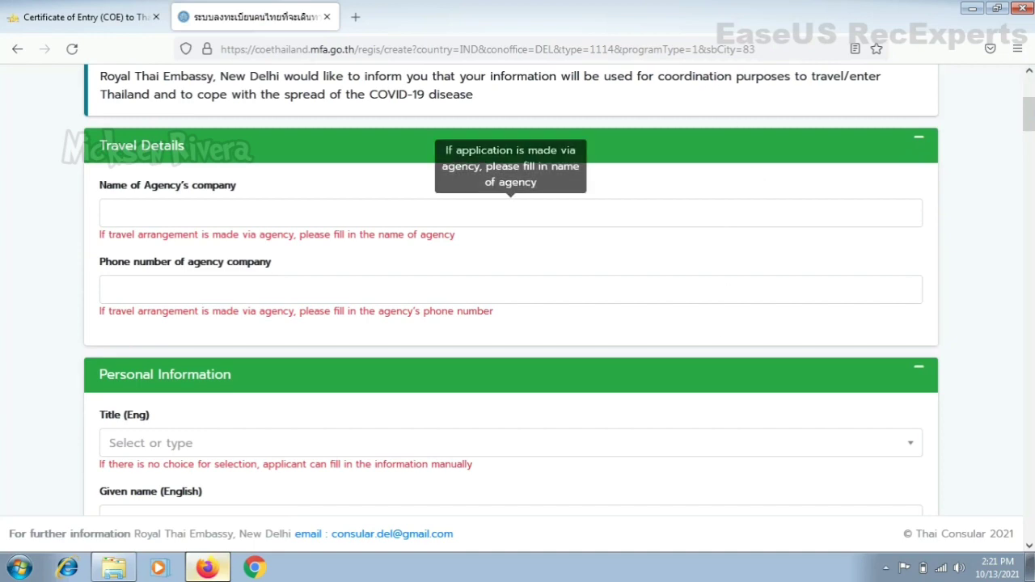
Step: Set the English title to MR. and enter the applicant's given and family names
drag(1031, 122, 1031, 147)
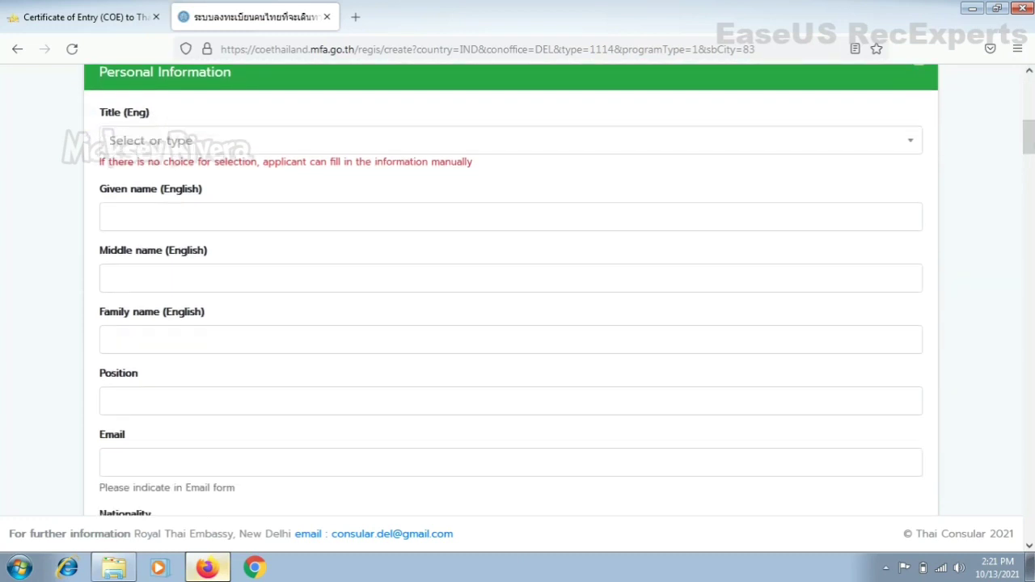
click(664, 148)
click(593, 203)
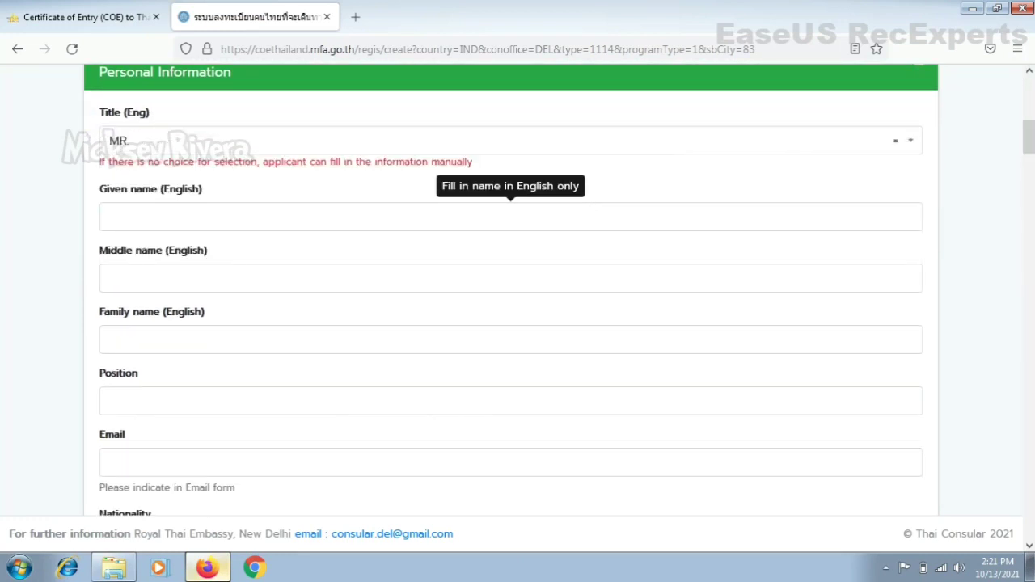
click(510, 216)
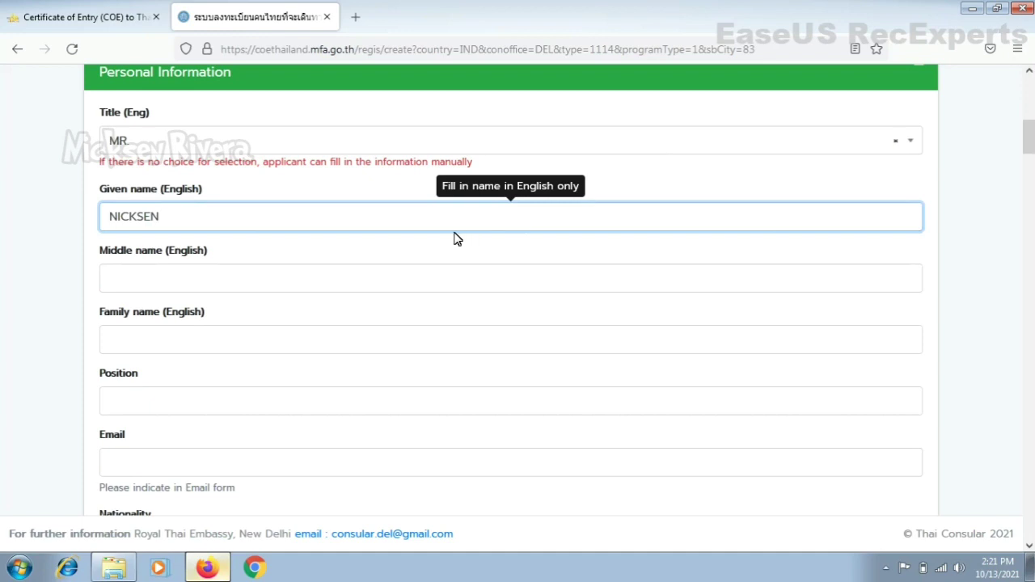
key(Tab)
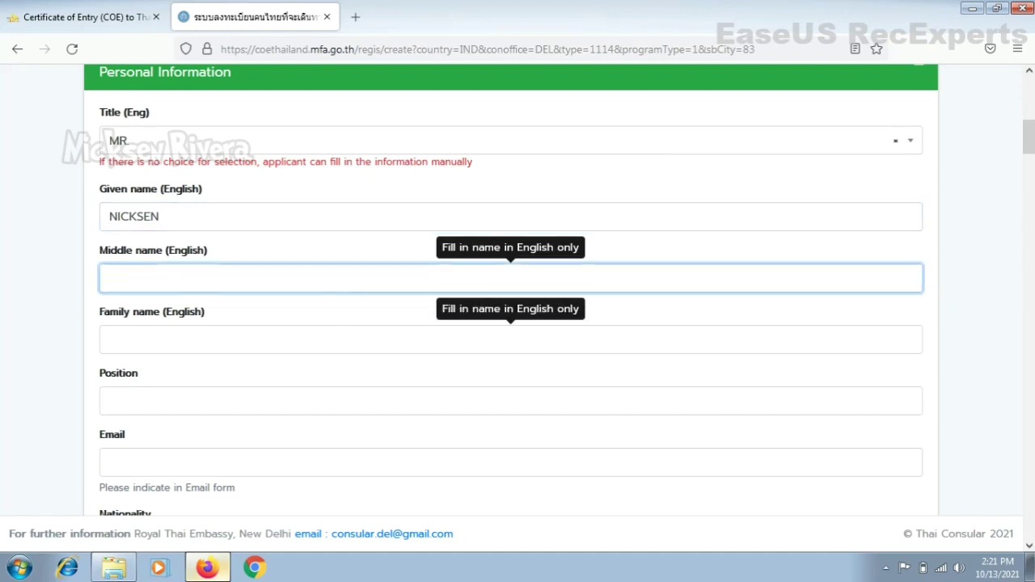
key(Tab)
text(RIV)
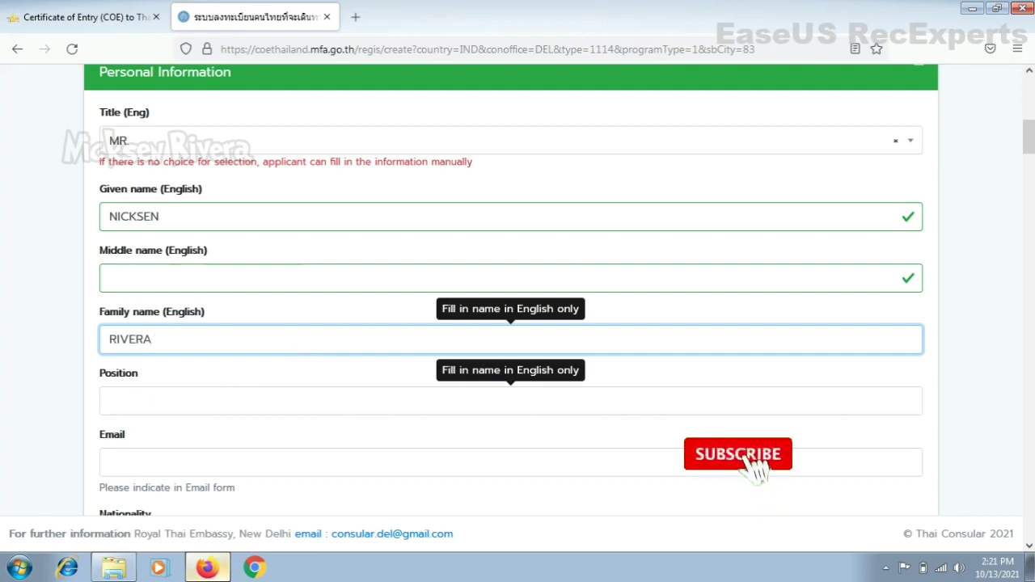
Step: Enter STUDENT as the position, correcting the extra letter
click(198, 404)
text(STUDE)
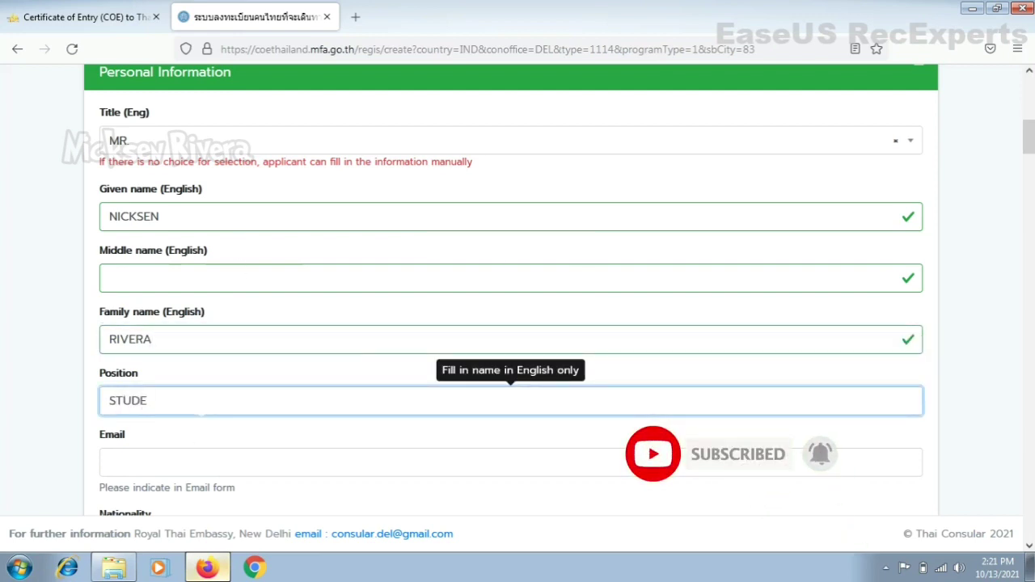
text(NTY)
key(BackSpace)
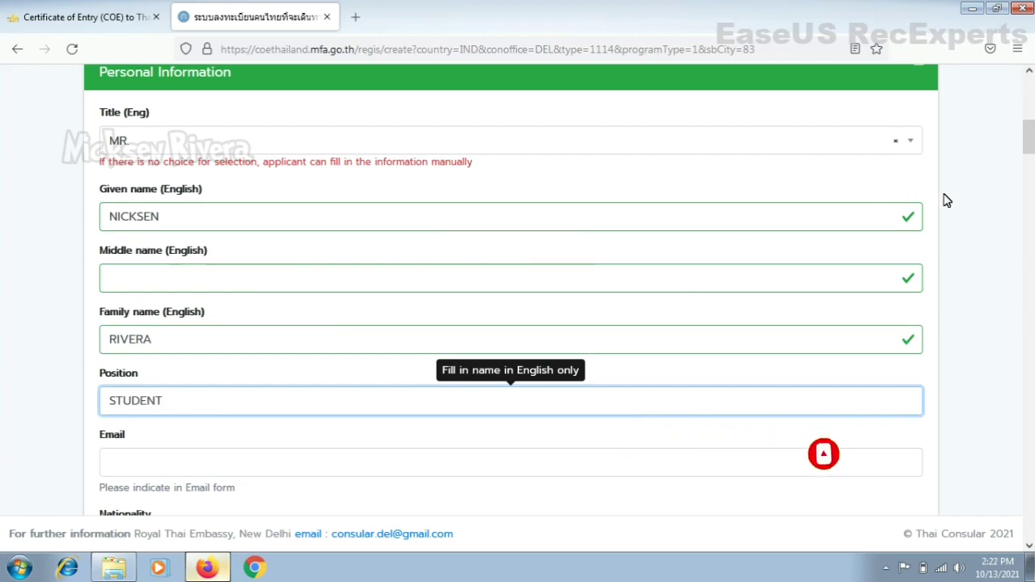
scroll(1024, 164, down, 3)
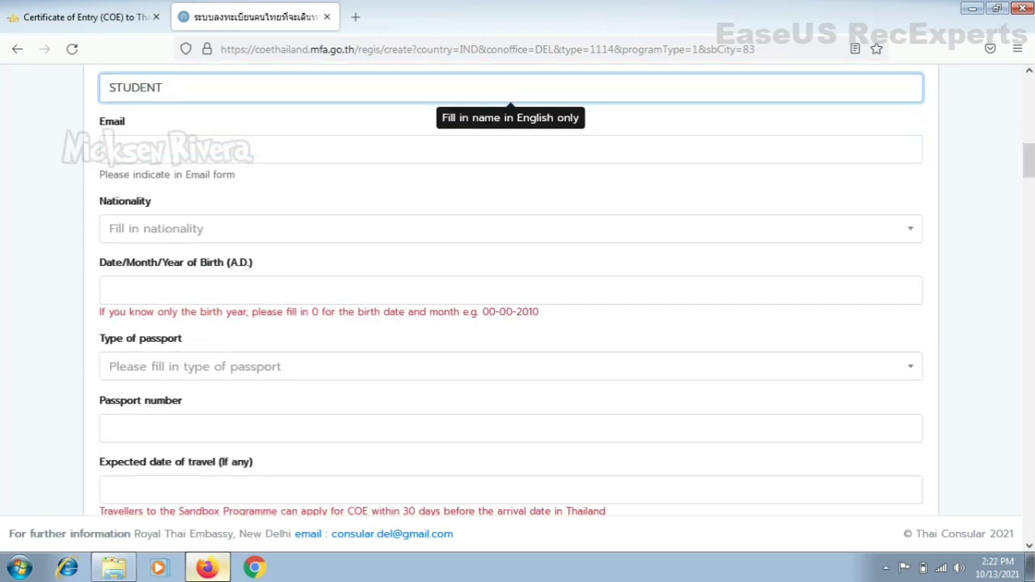
Step: Fill in the applicant's email and set the nationality to Indian
key(Tab)
text(ck)
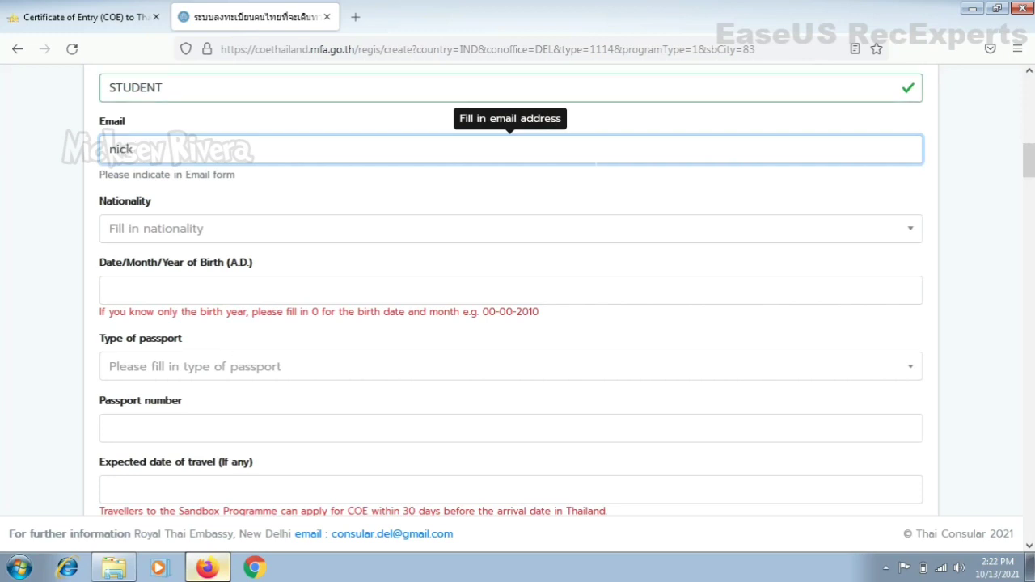
text(semn)
click(504, 236)
text(in)
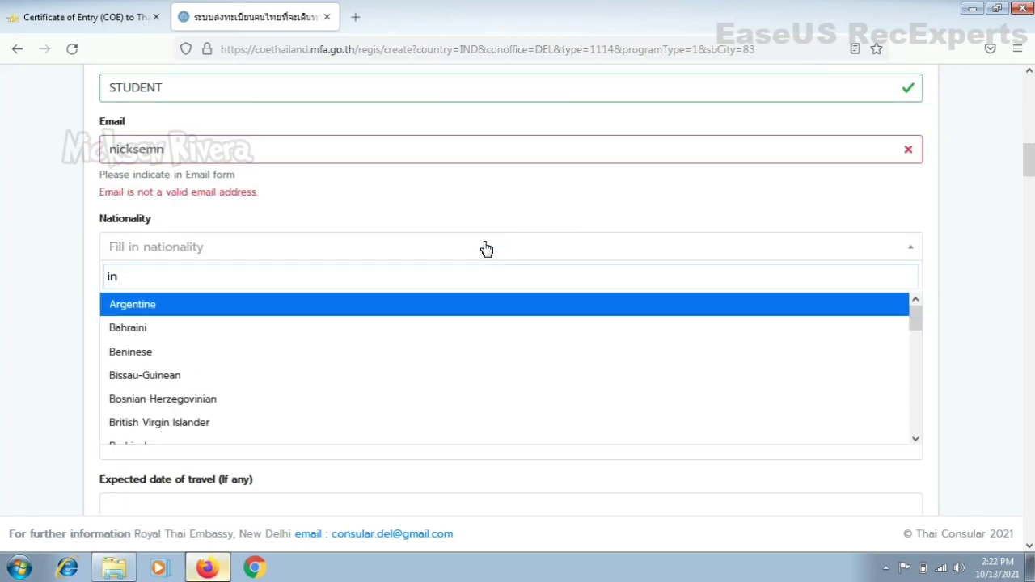
text(d)
click(471, 311)
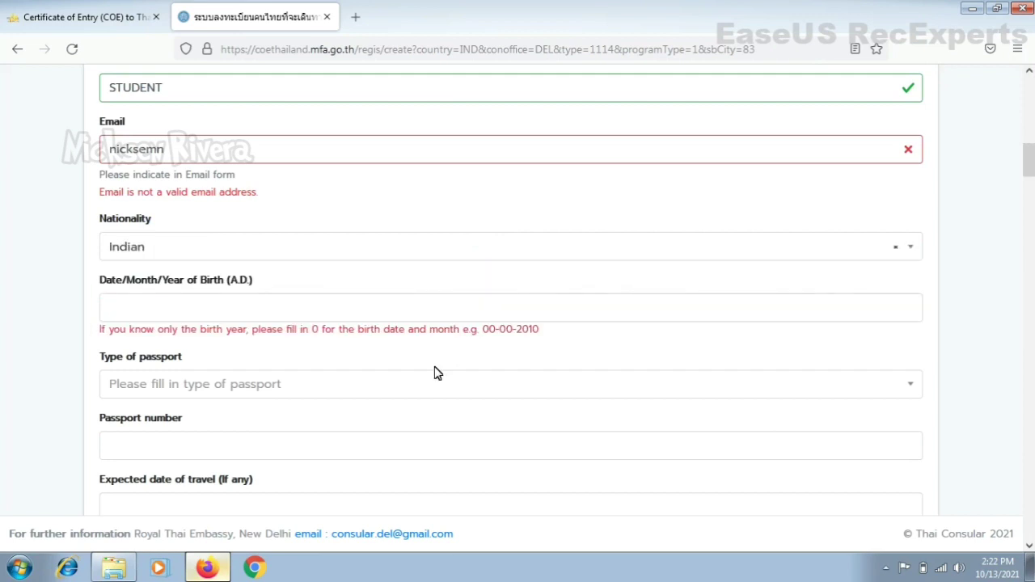
click(174, 301)
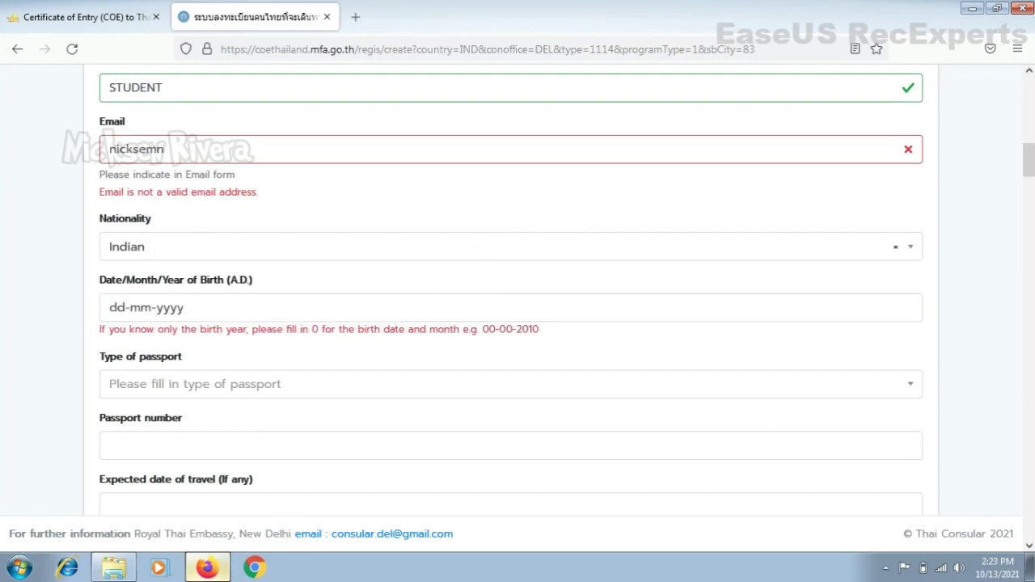
click(174, 305)
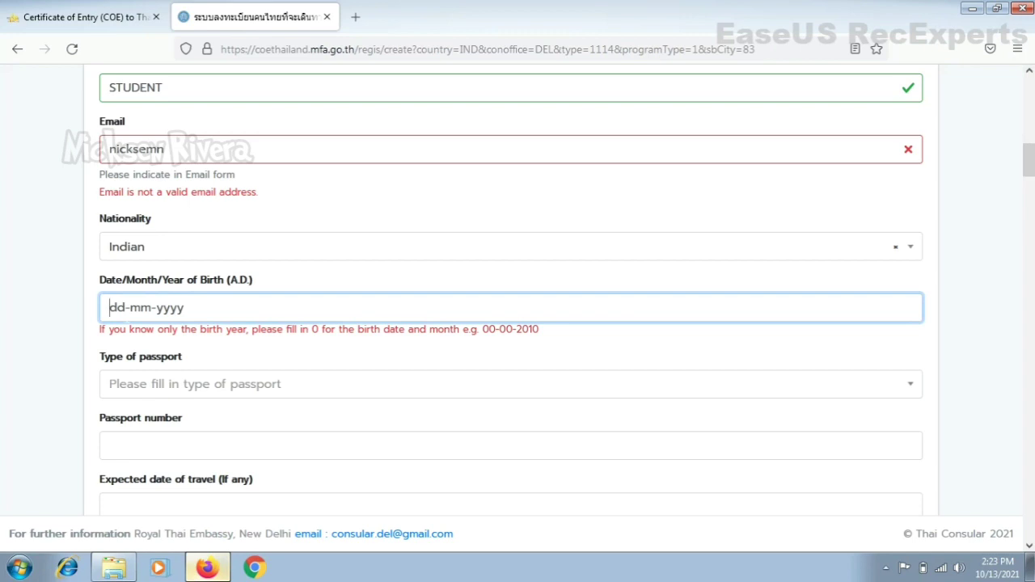
text(05-)
text(01-200)
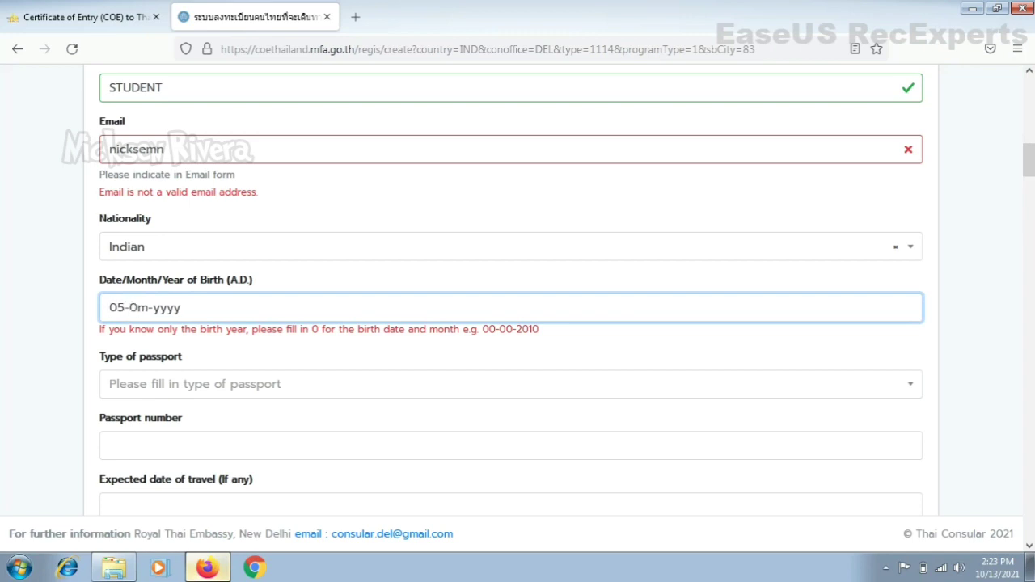
text(3)
click(183, 391)
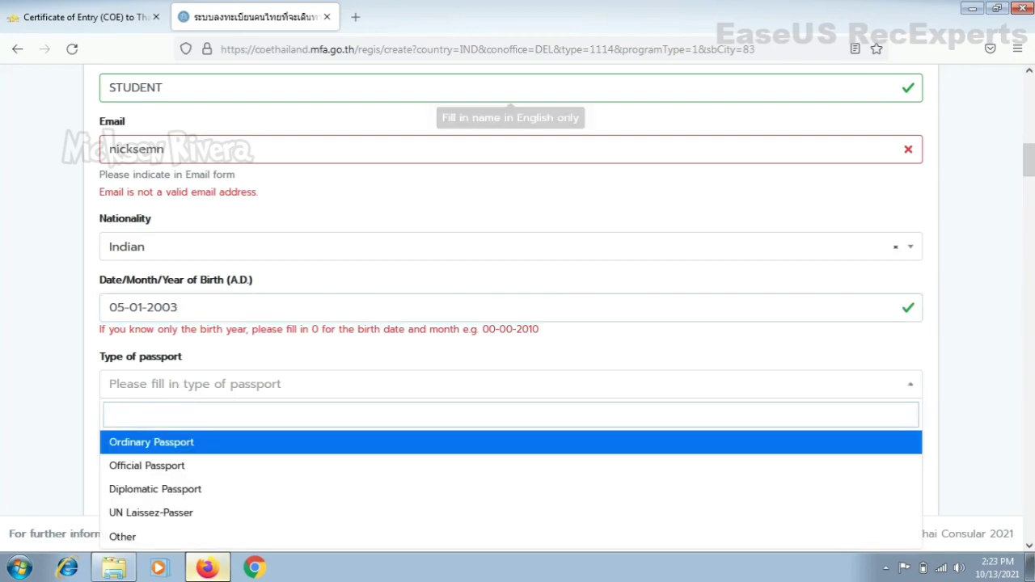
scroll(1028, 160, down, 3)
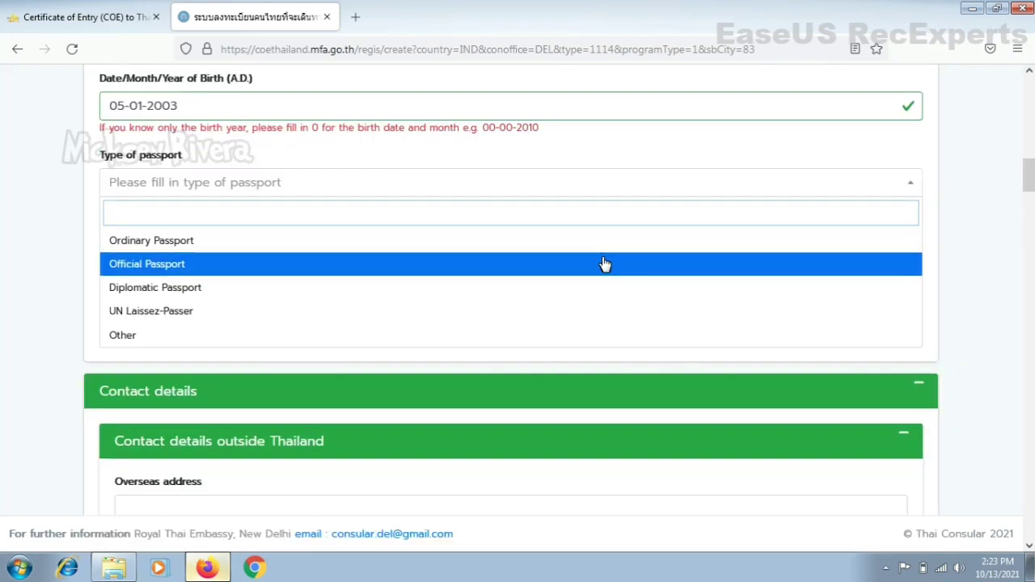
click(382, 244)
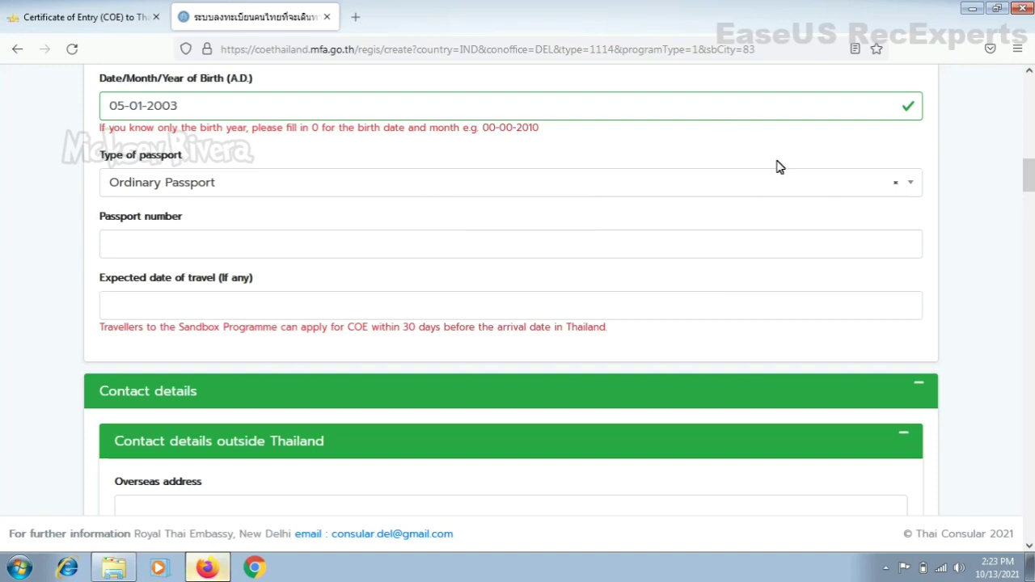
click(756, 186)
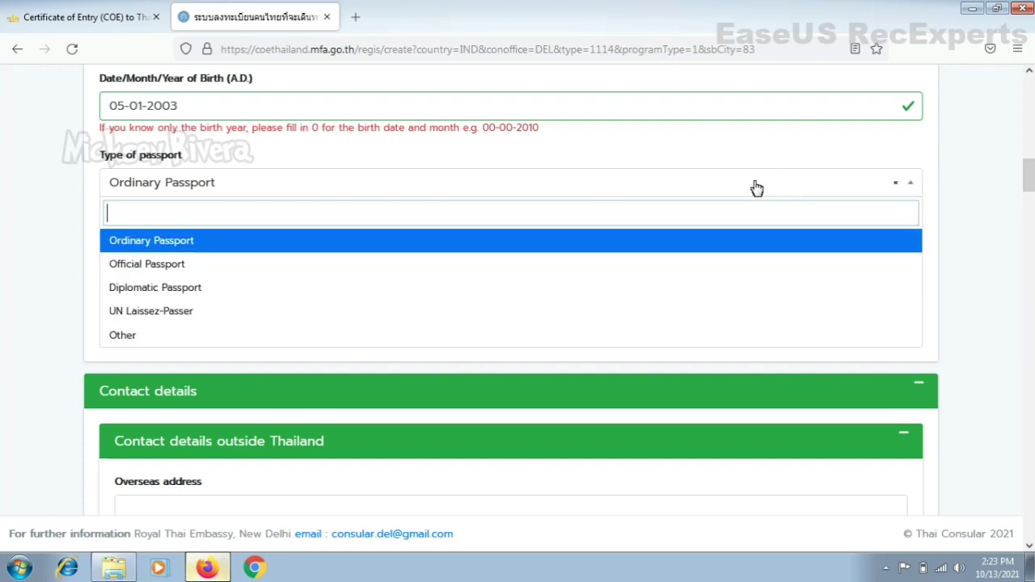
click(708, 242)
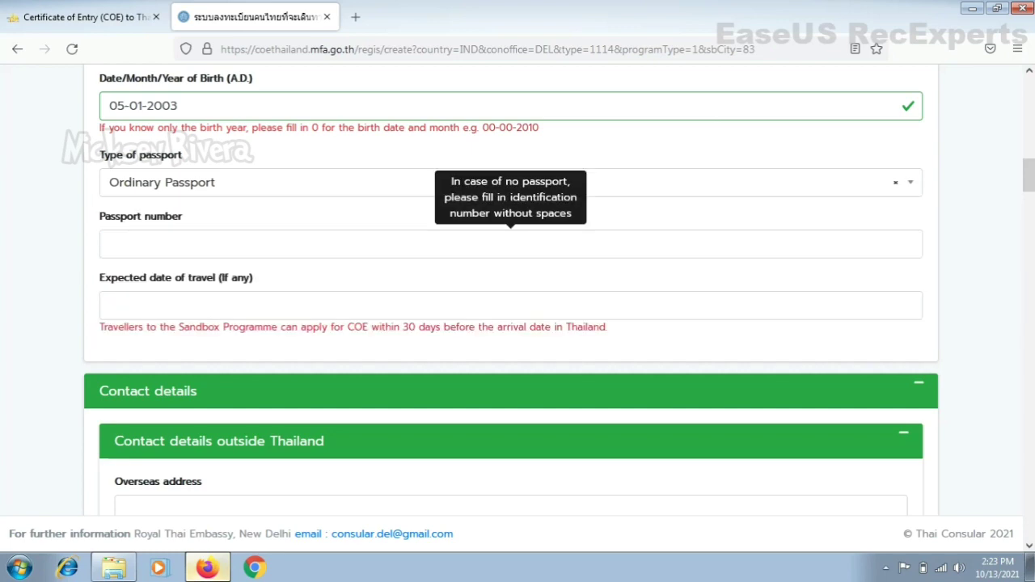
scroll(845, 131, down, 2)
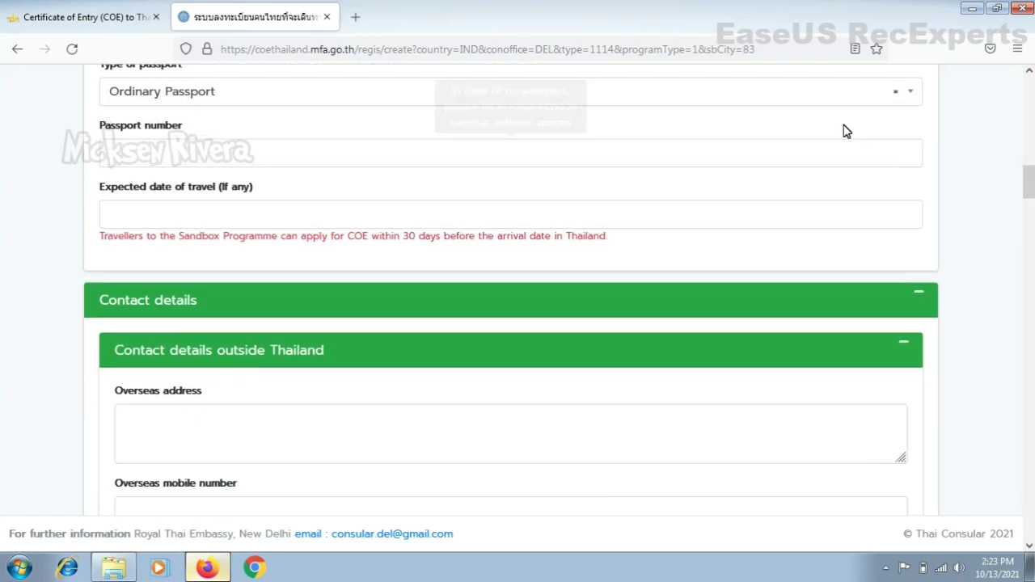
Step: Enter the passport number and the expected travel date 01-11-2021
click(114, 154)
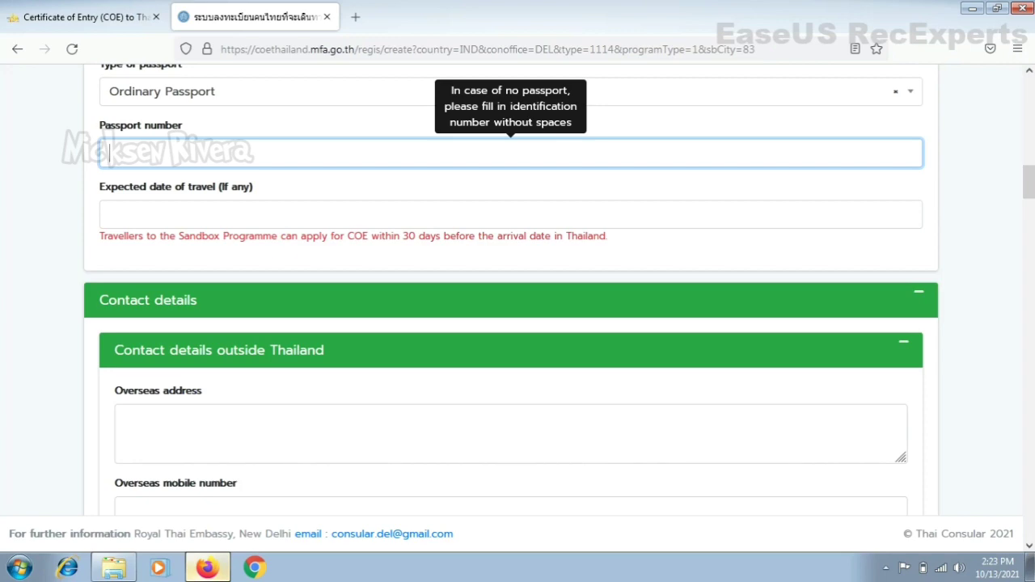
key(Tab)
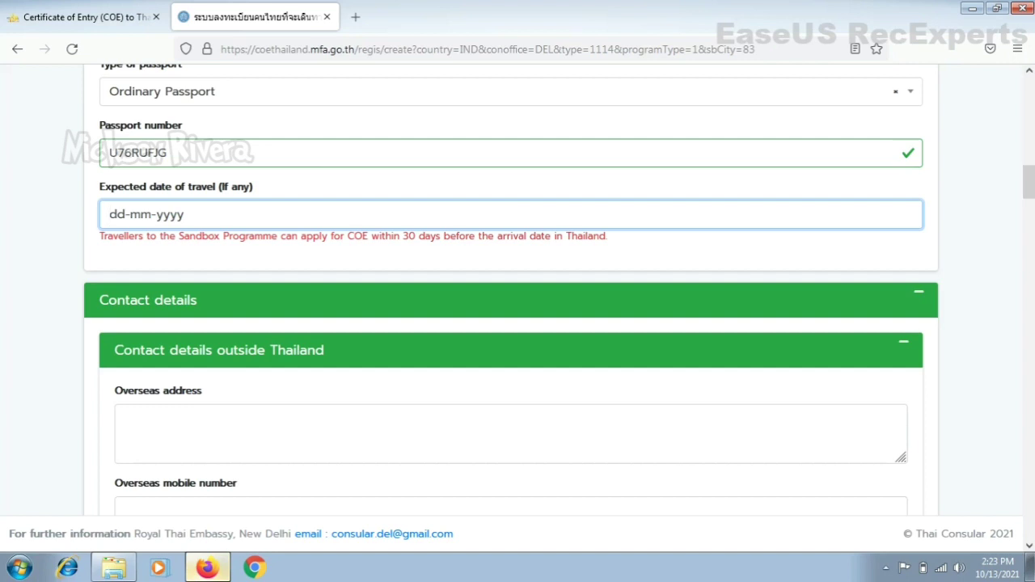
text(01-11-2021)
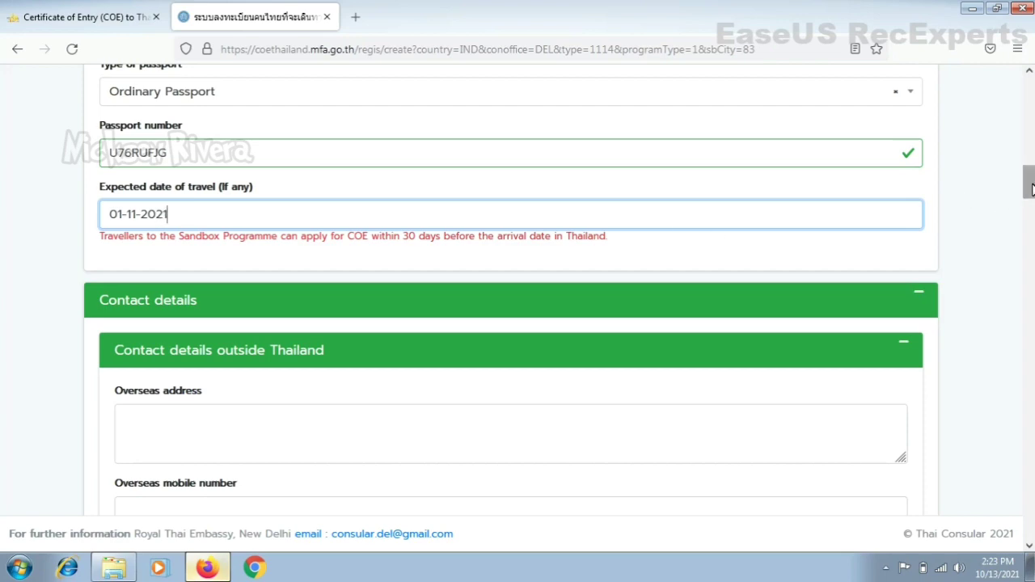
Step: Enter the applicant's overseas address, replacing the mistyped text
scroll(1028, 186, down, 2)
scroll(710, 299, down, 1)
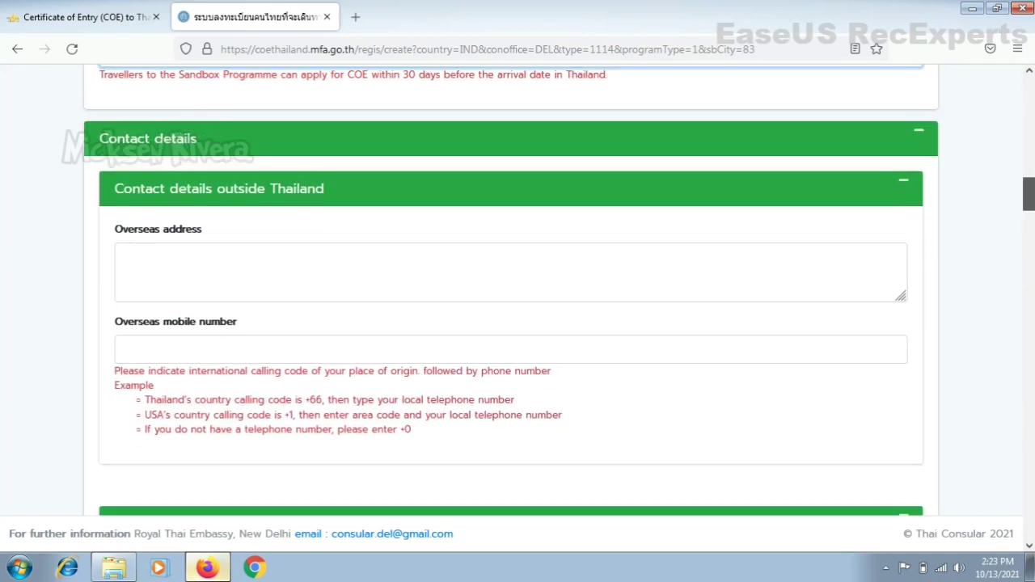
scroll(709, 300, down, 1)
click(125, 229)
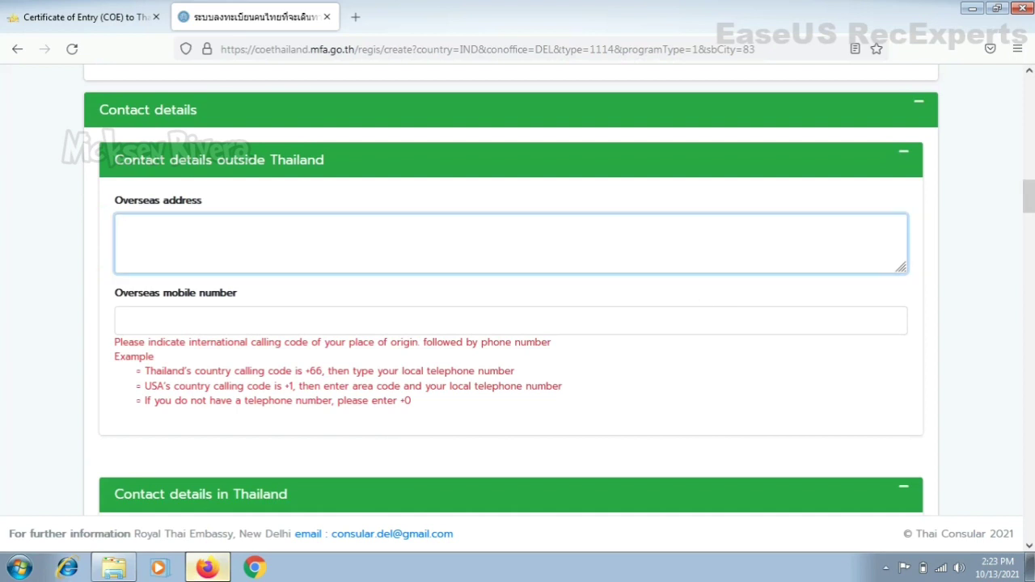
text(kuyjhgk)
key(BackSpace)
key(BackSpace)
key(BackSpace)
key(BackSpace)
key(BackSpace)
key(BackSpace)
text(rohini ne)
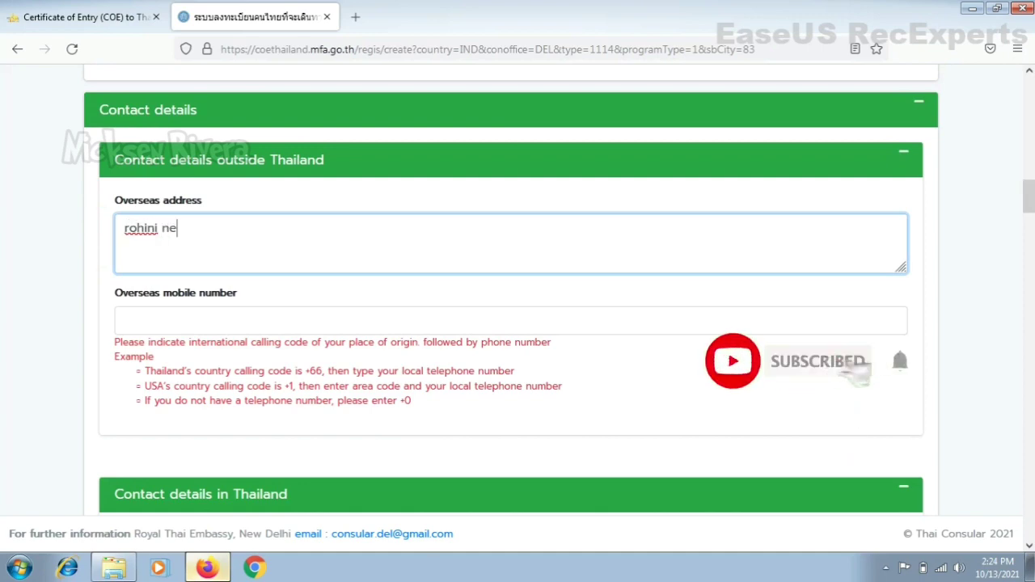
text(w delhi)
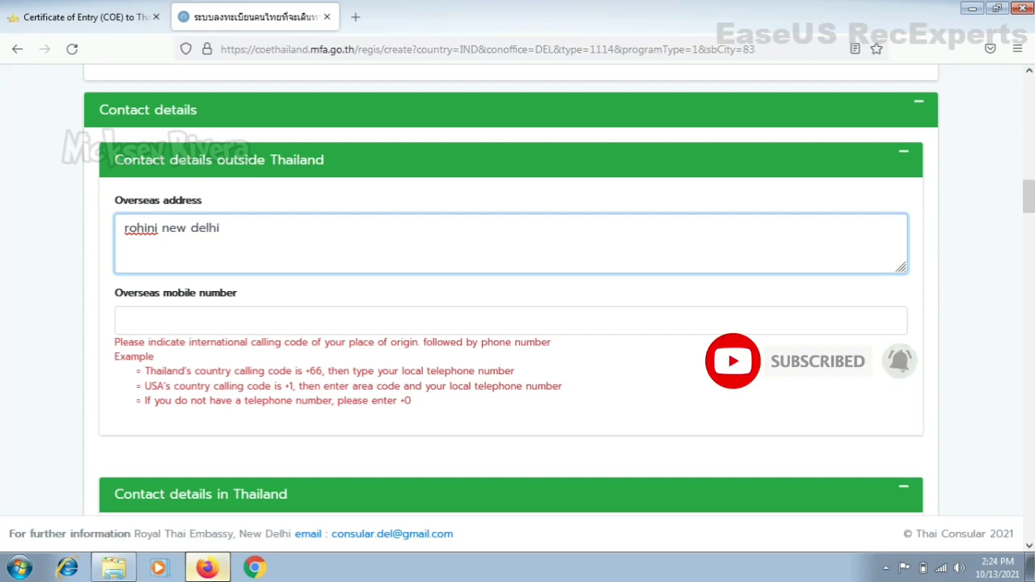
Step: Enter the overseas mobile number with the +91 country code
click(602, 319)
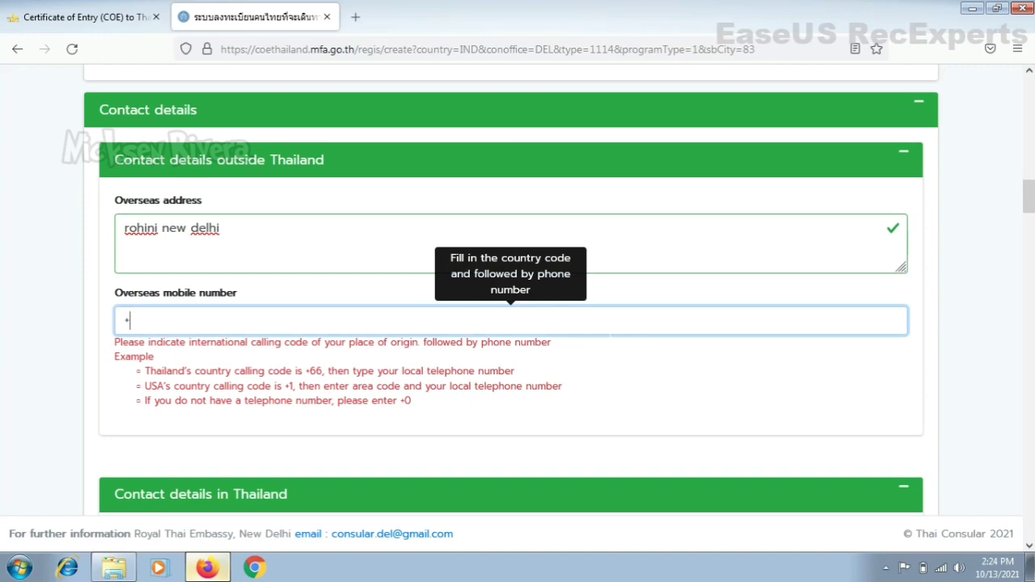
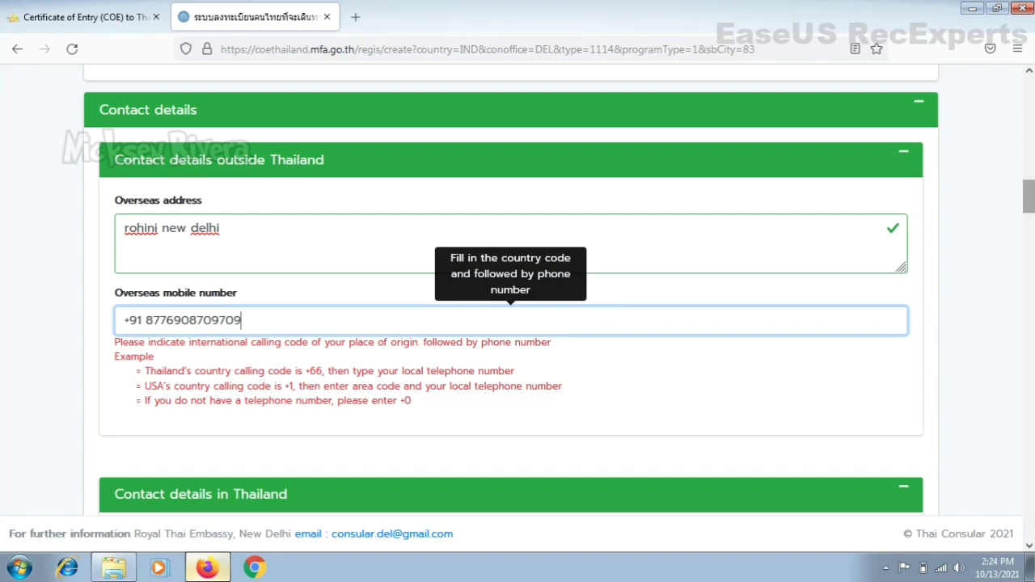
drag(1029, 200, 1030, 230)
Step: Enter a placeholder text as the current address in Thailand
click(710, 191)
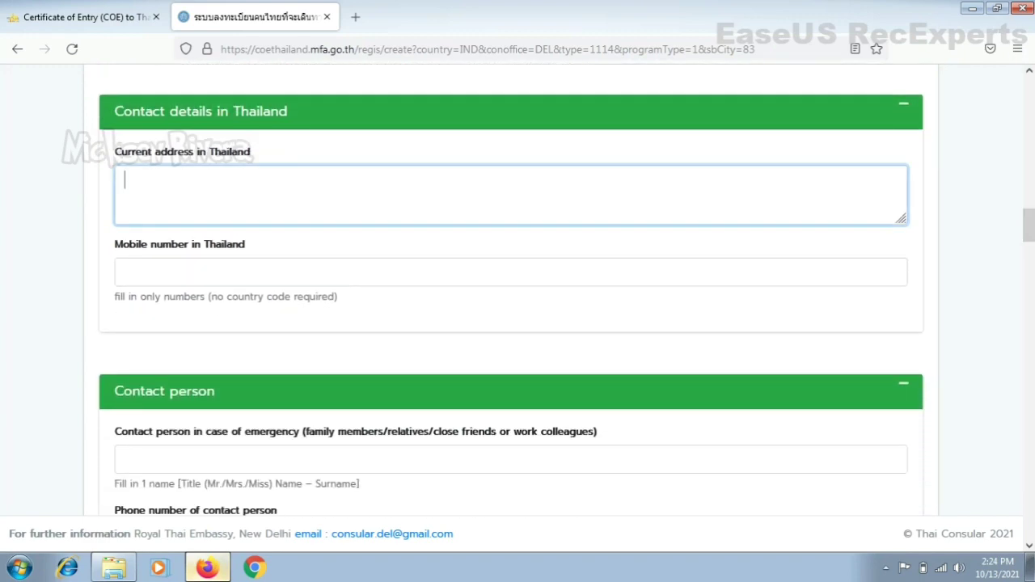
scroll(710, 191, up, 1)
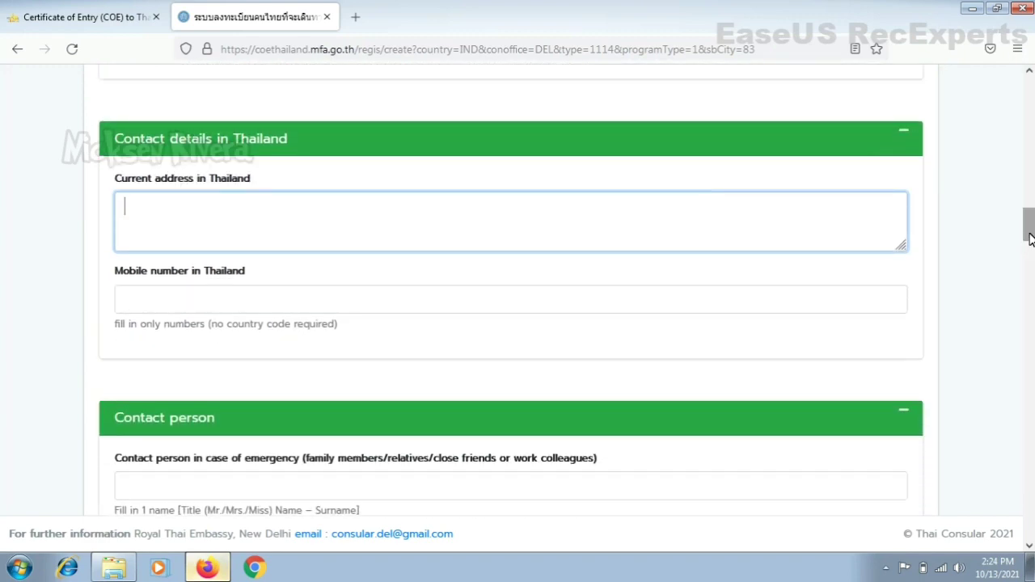
scroll(1028, 232, down, 1)
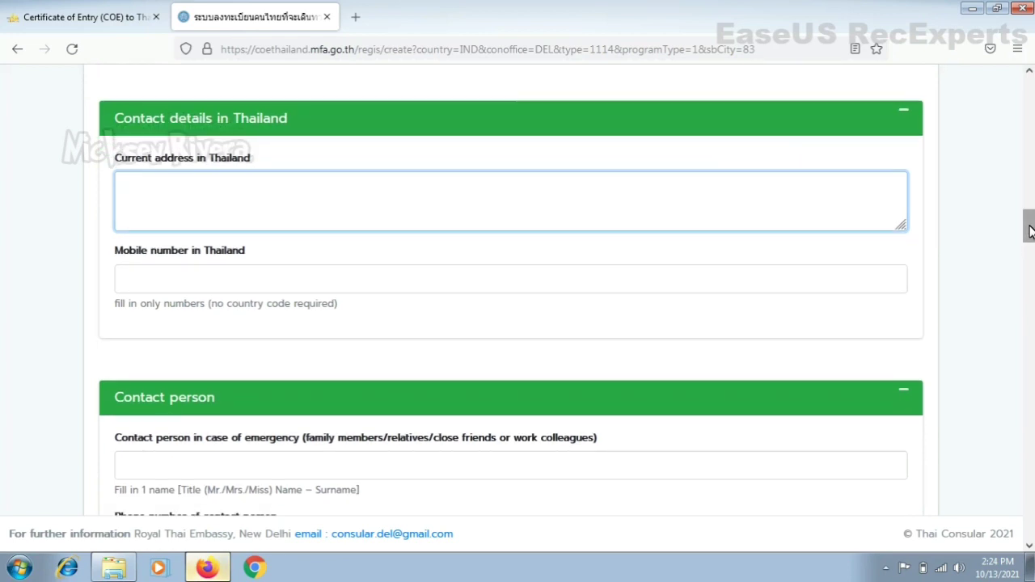
scroll(1029, 231, down, 1)
scroll(1029, 231, down, 1)
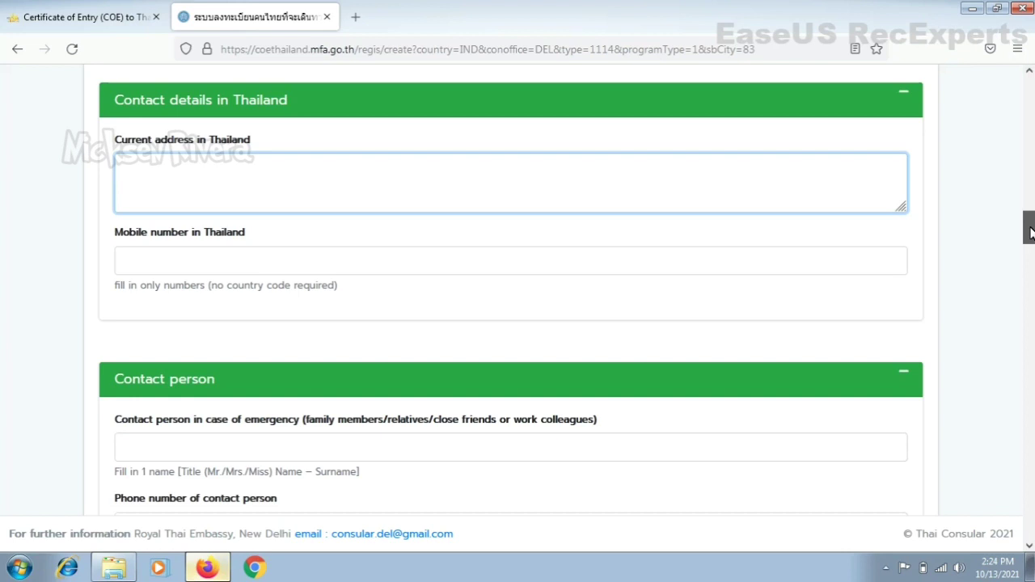
text(jhkjh)
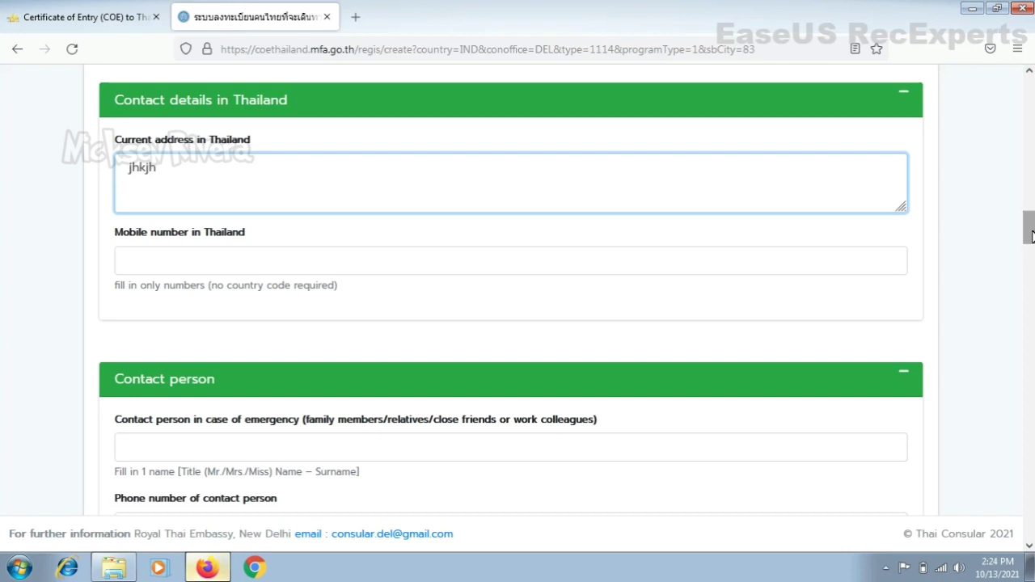
scroll(1032, 227, down, 3)
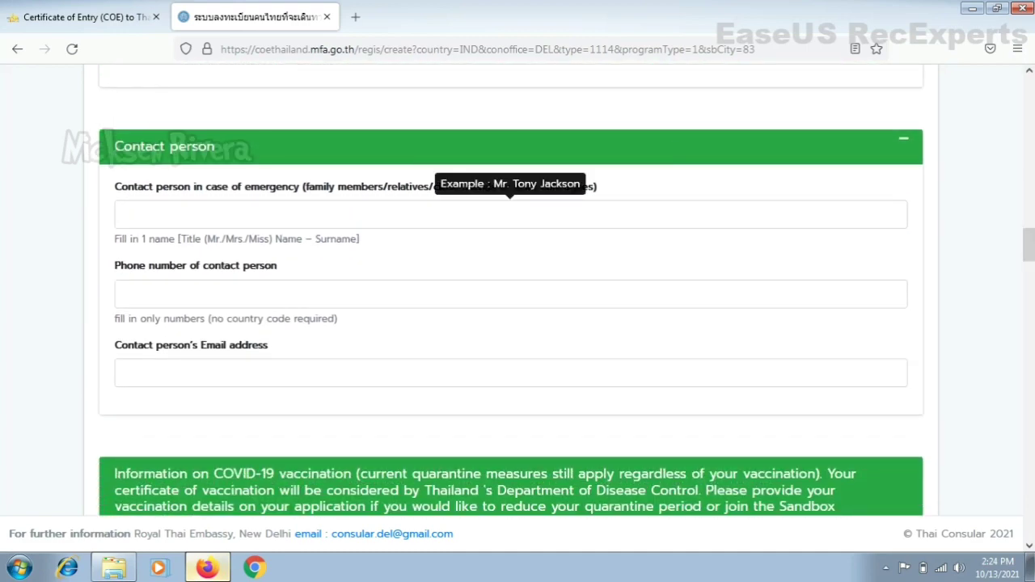
Step: Visit the emergency contact name and phone fields, leave them blank, and move down to the COVID-19 vaccination section
click(421, 214)
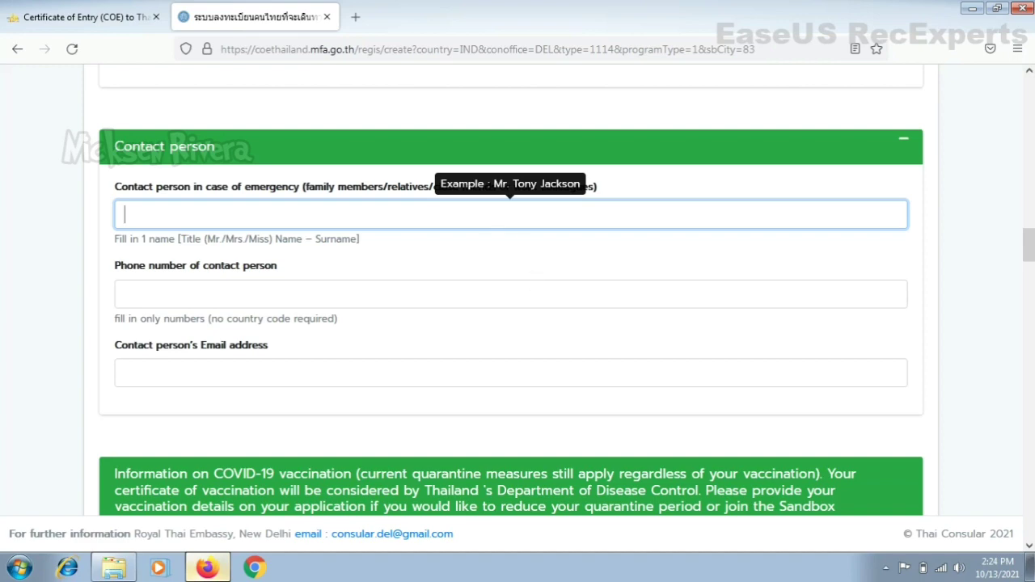
click(522, 286)
key(shift+Tab)
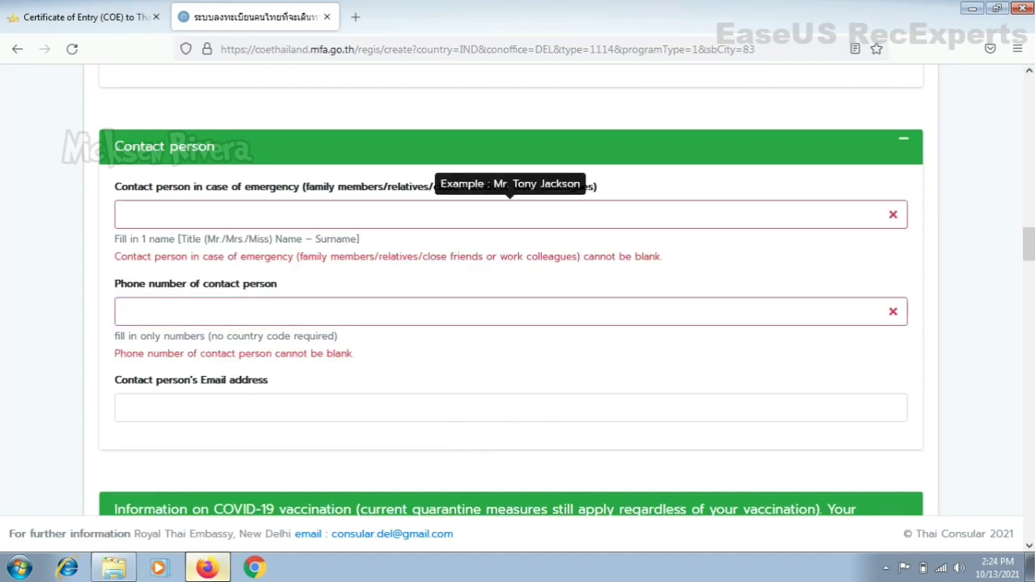
drag(1031, 249, 1030, 276)
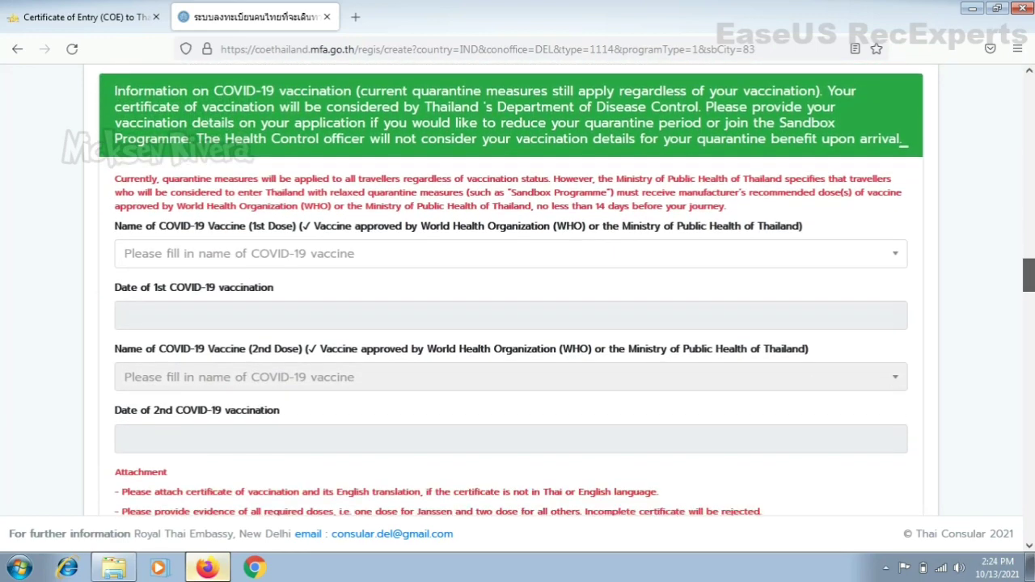
Step: Choose Covishield (Serum Institute of India (SII)) as the 1st-dose COVID-19 vaccine
click(676, 253)
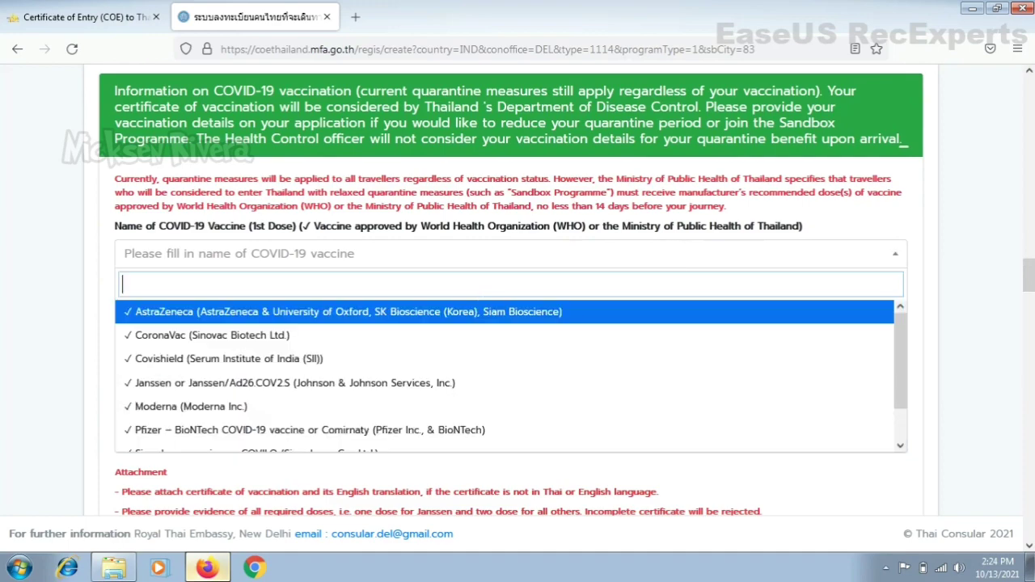
click(456, 366)
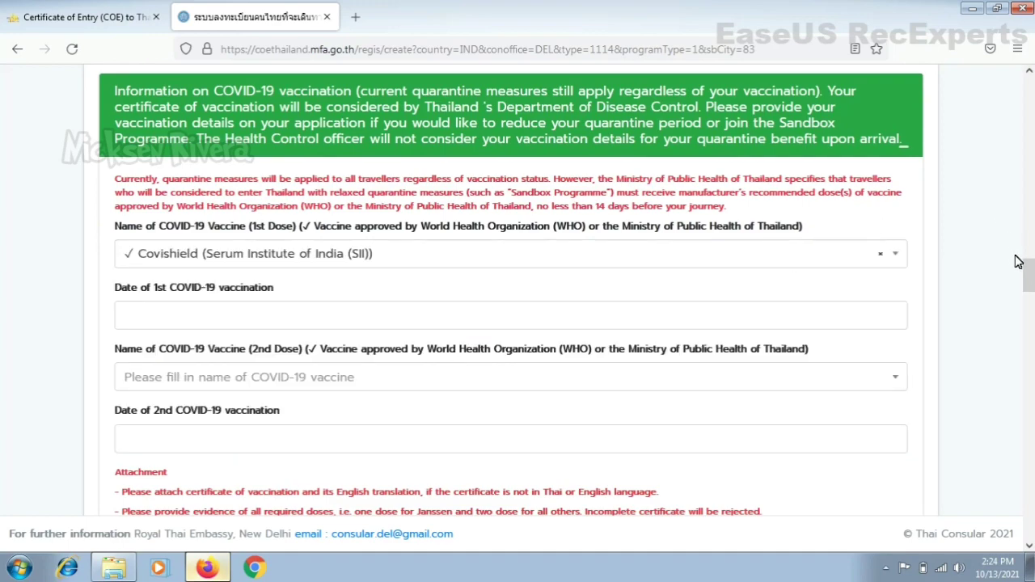
drag(1029, 273, 1029, 291)
Step: Select Covishield (Serum Institute of India (SII)) for the 2nd dose too
click(781, 191)
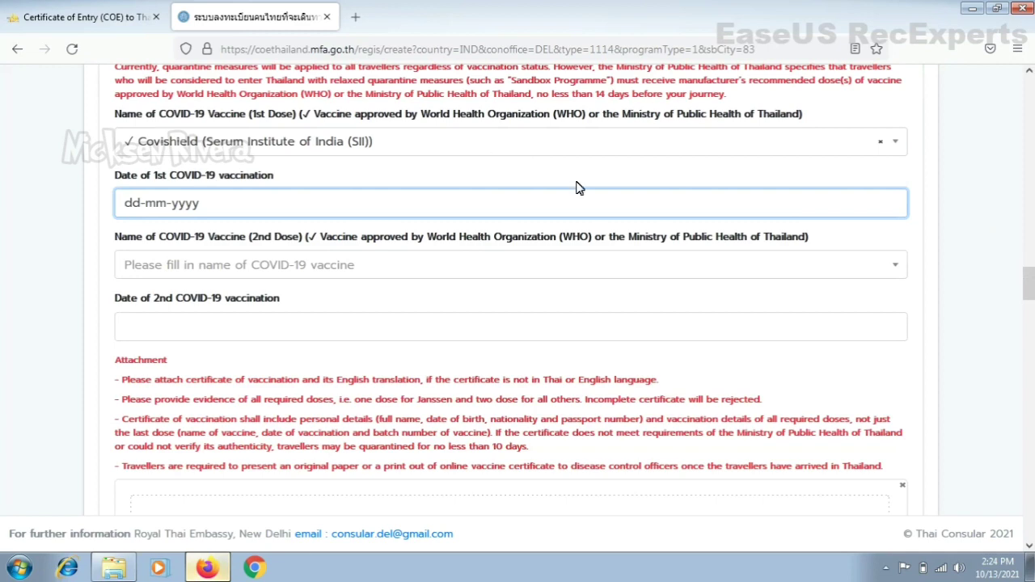
click(728, 267)
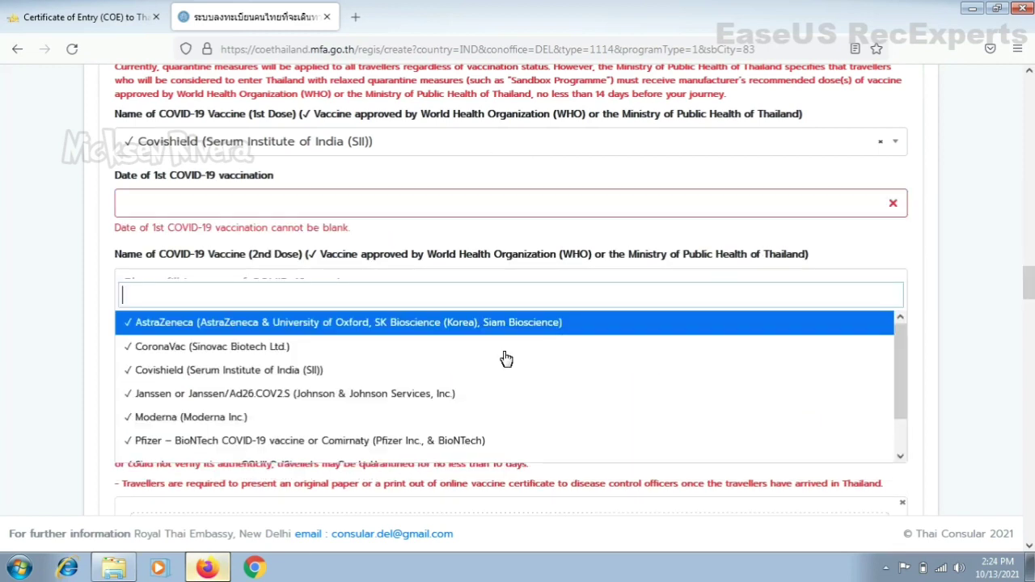
click(490, 365)
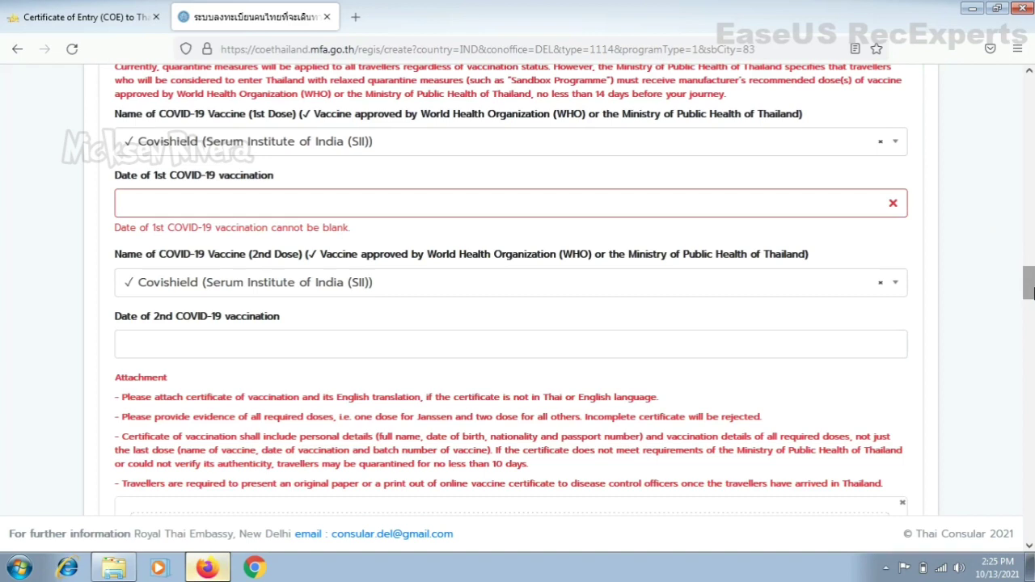
scroll(1028, 292, down, 3)
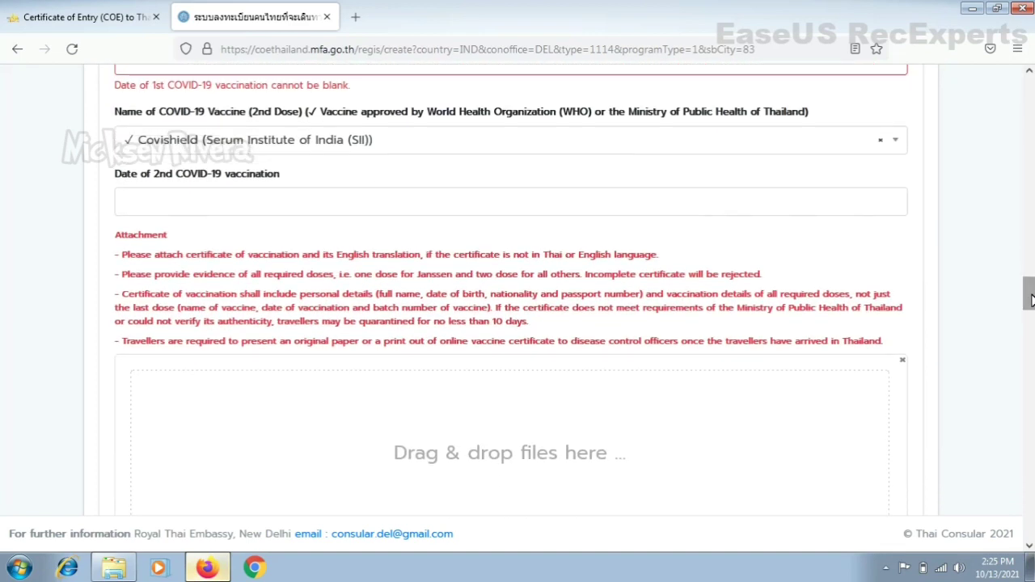
scroll(1031, 299, down, 1)
scroll(1031, 300, down, 2)
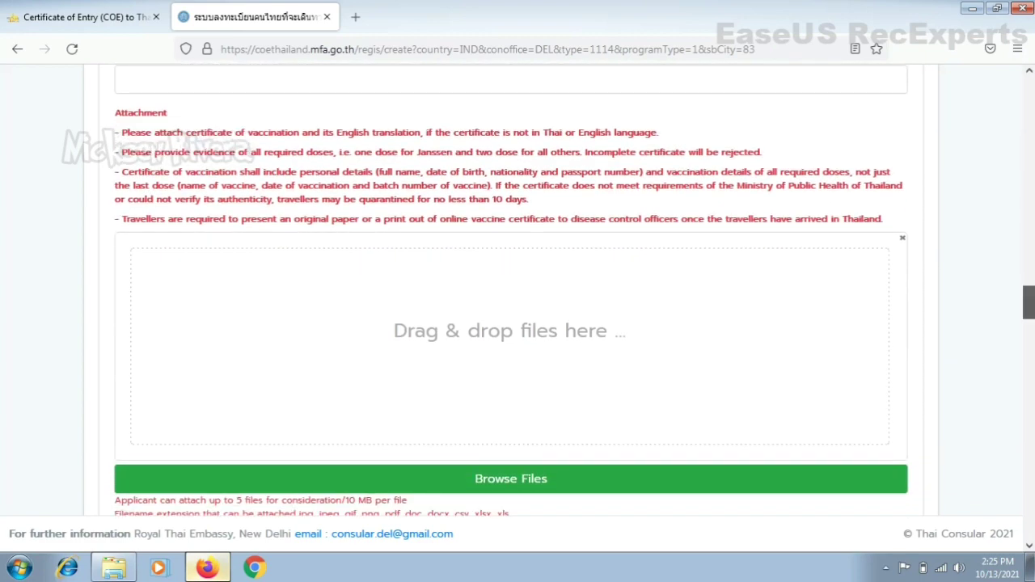
scroll(1029, 299, down, 1)
scroll(1028, 299, up, 1)
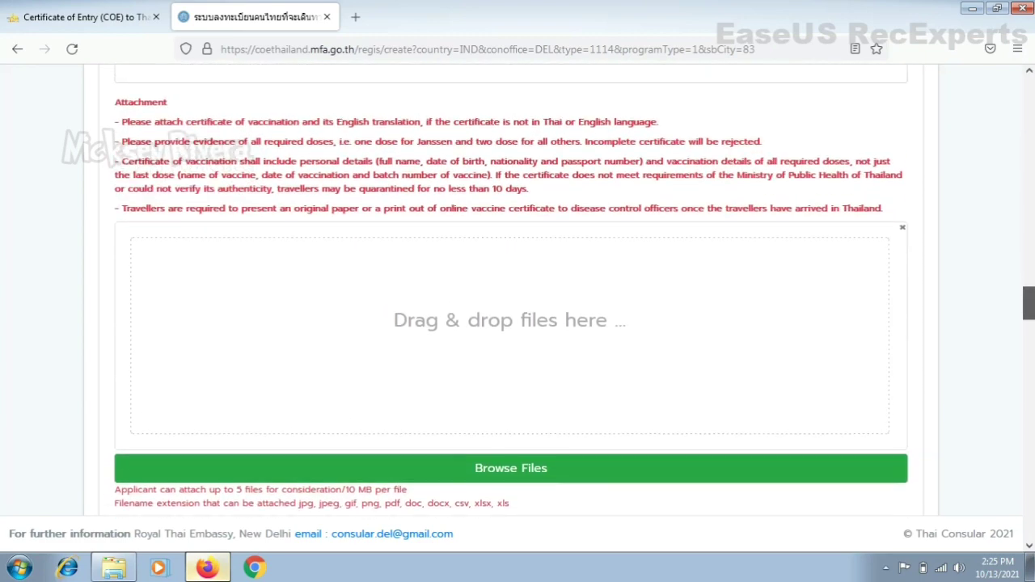
scroll(1028, 299, up, 3)
scroll(1029, 299, down, 3)
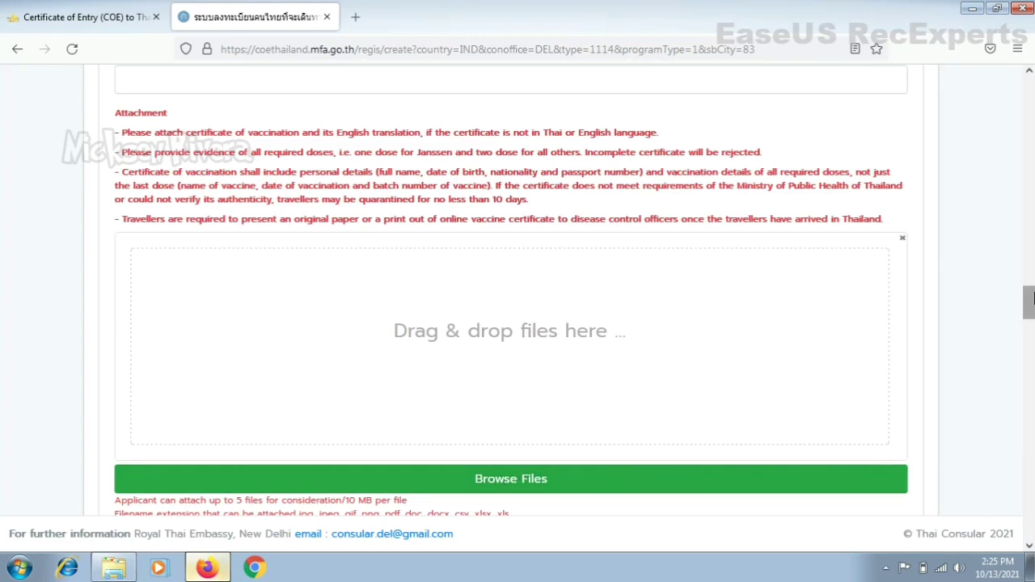
drag(1028, 301, 1029, 325)
scroll(1028, 328, down, 2)
scroll(1029, 336, down, 3)
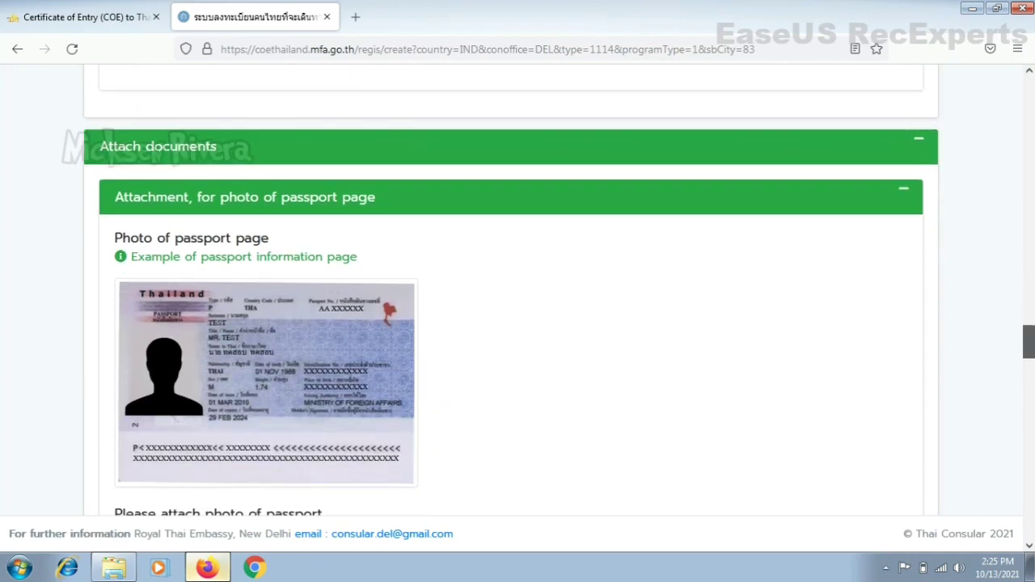
scroll(1028, 343, down, 1)
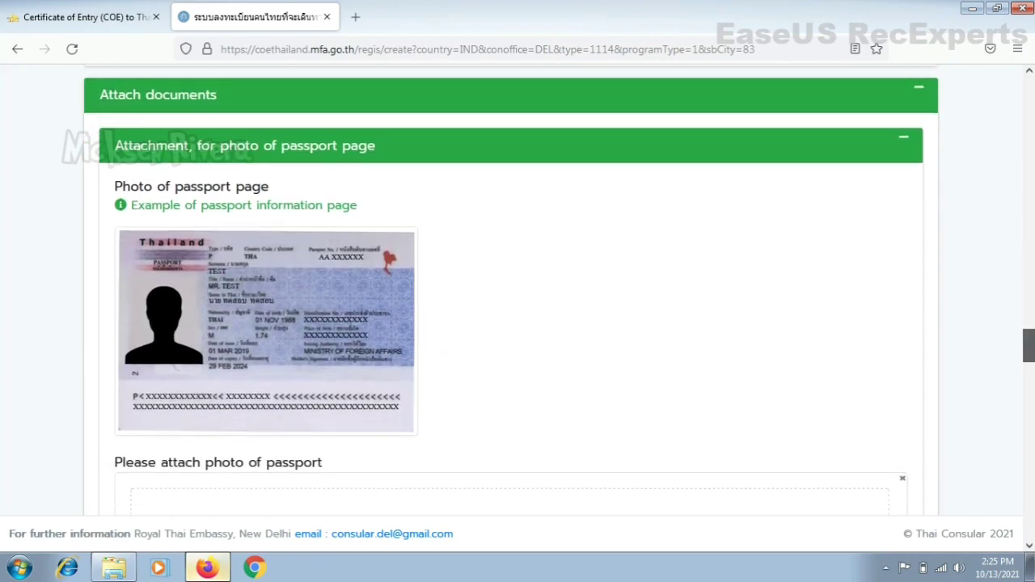
scroll(1029, 348, down, 1)
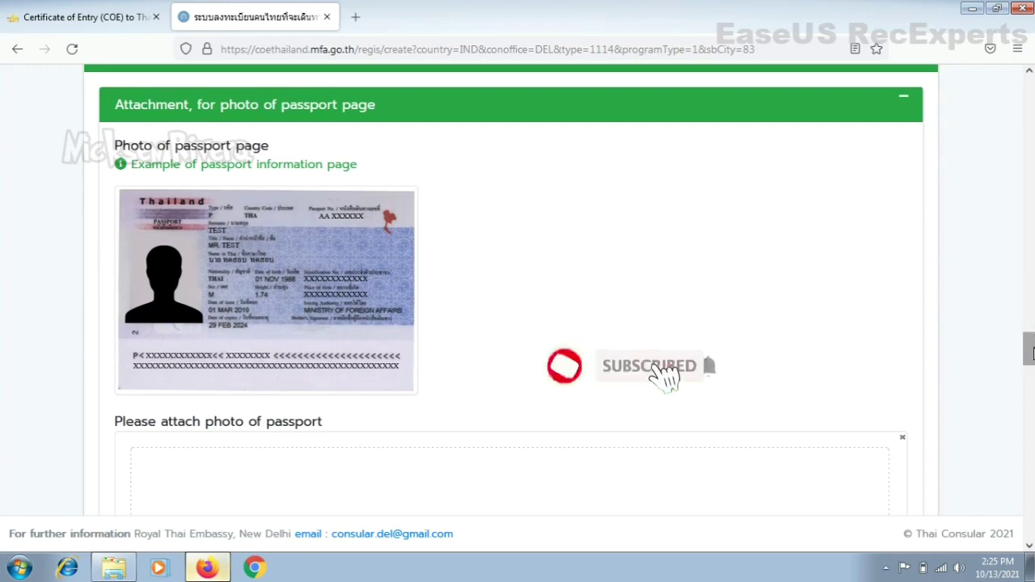
scroll(1030, 352, down, 8)
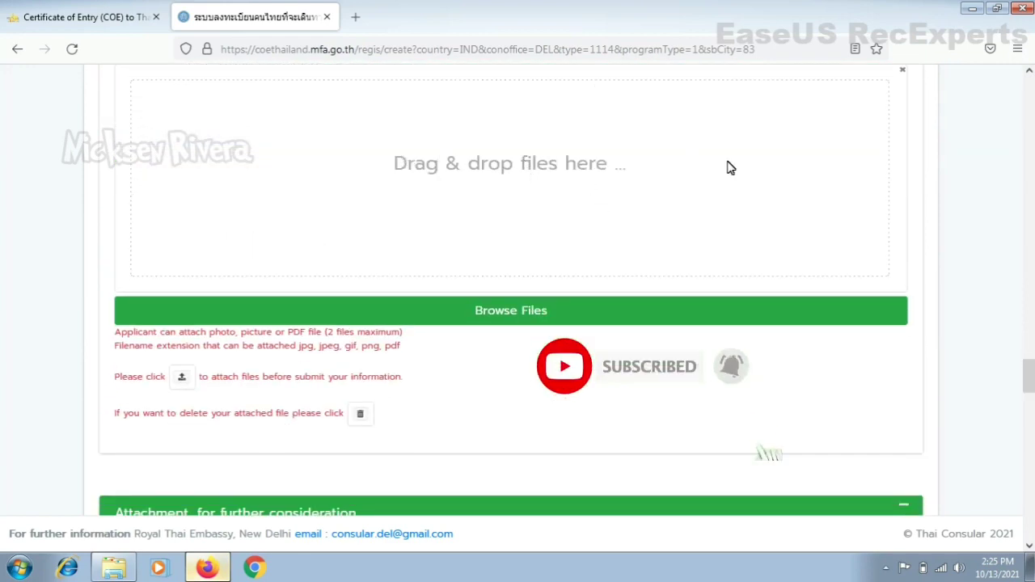
scroll(1027, 376, down, 5)
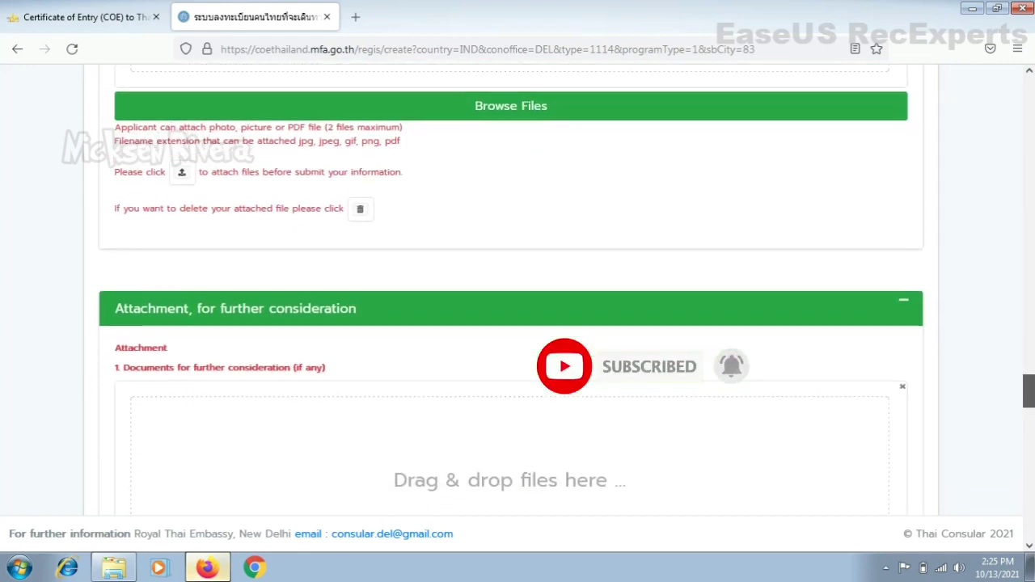
scroll(1027, 376, down, 2)
scroll(1027, 380, down, 2)
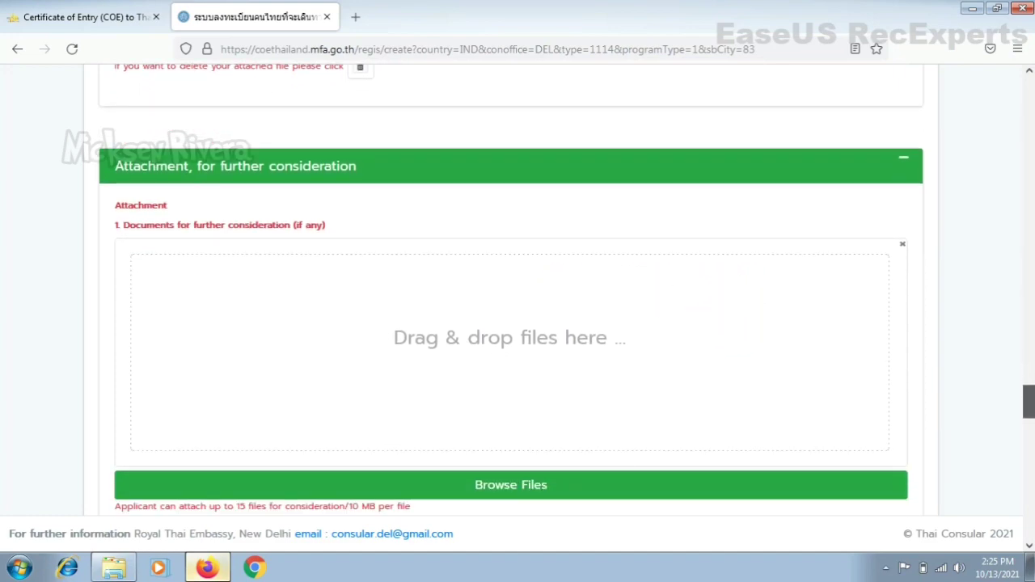
scroll(1026, 380, down, 1)
scroll(1027, 380, down, 2)
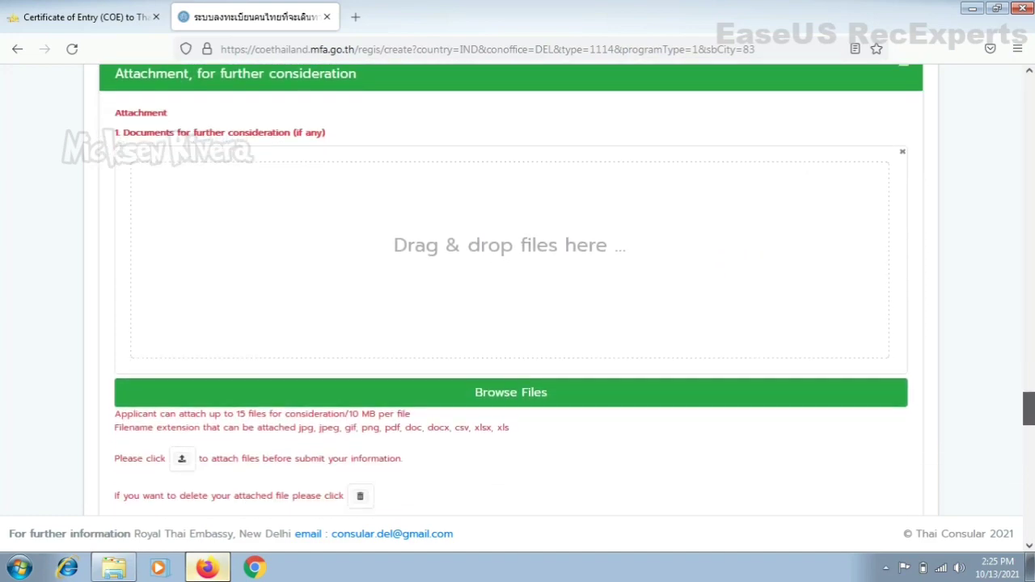
scroll(1028, 407, down, 8)
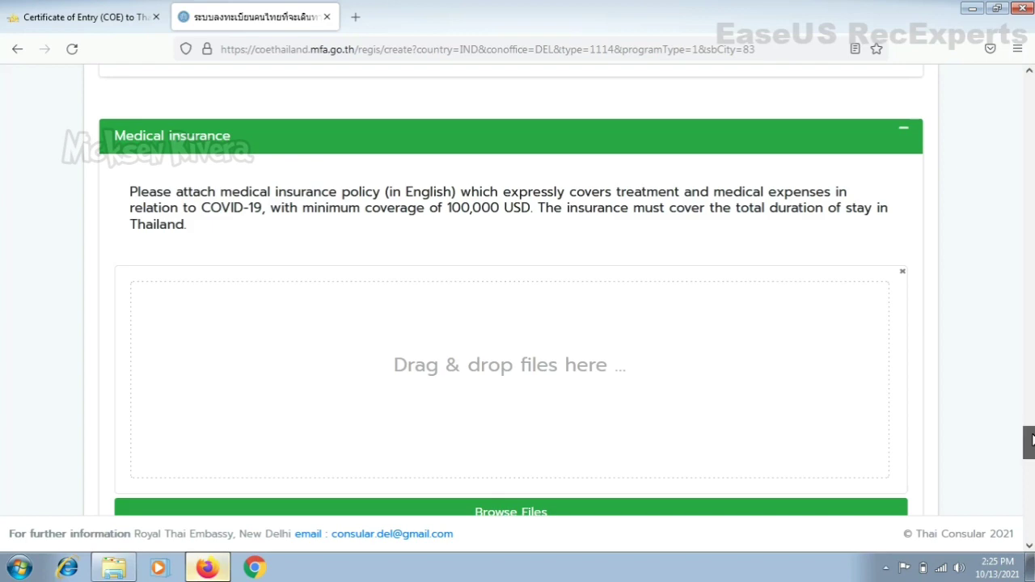
drag(1031, 437, 1032, 444)
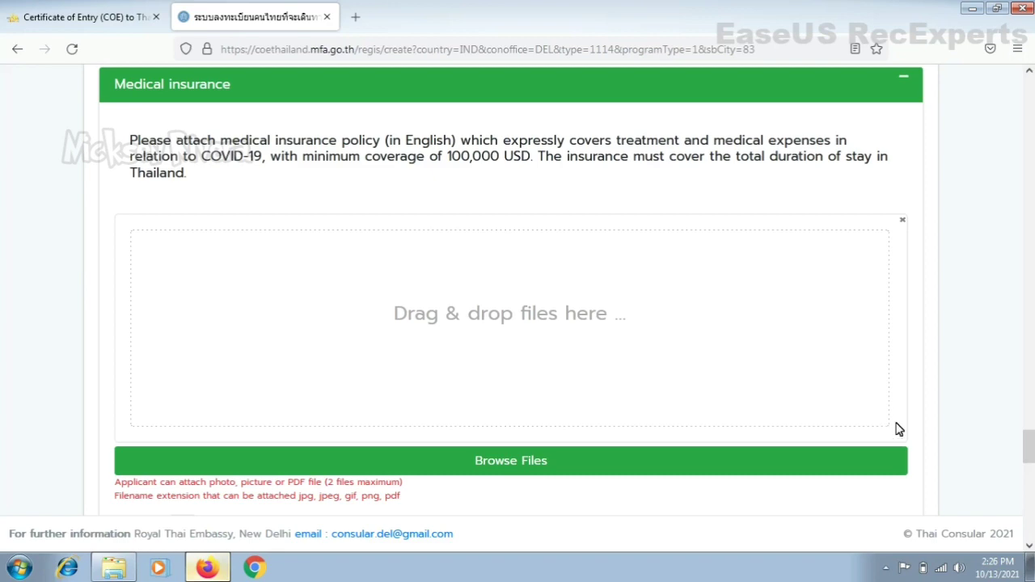
drag(1029, 450, 1029, 478)
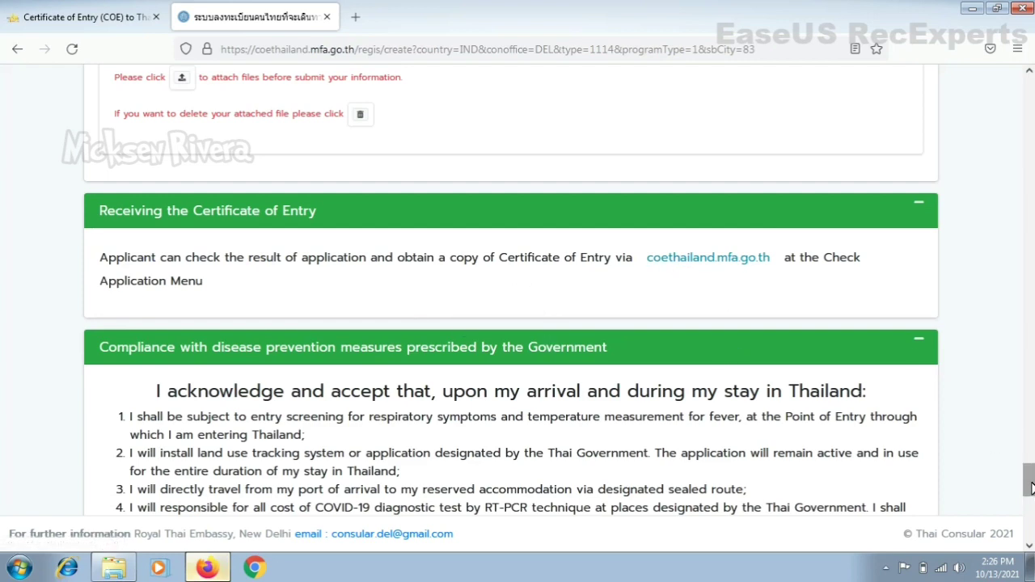
Step: Save the form and confirm both the warning and the summary, bringing up the error list
drag(1031, 487, 1031, 520)
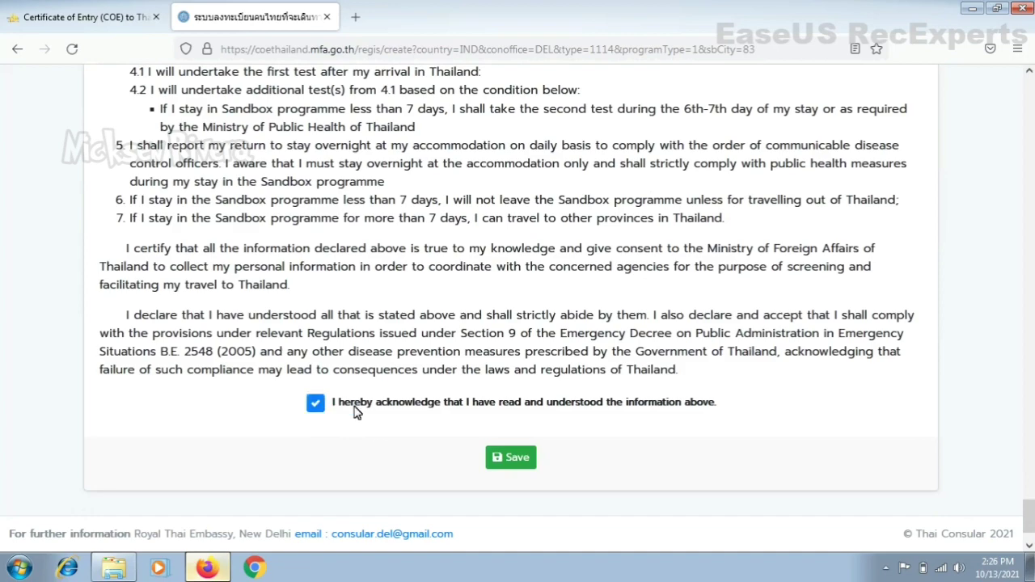
click(517, 460)
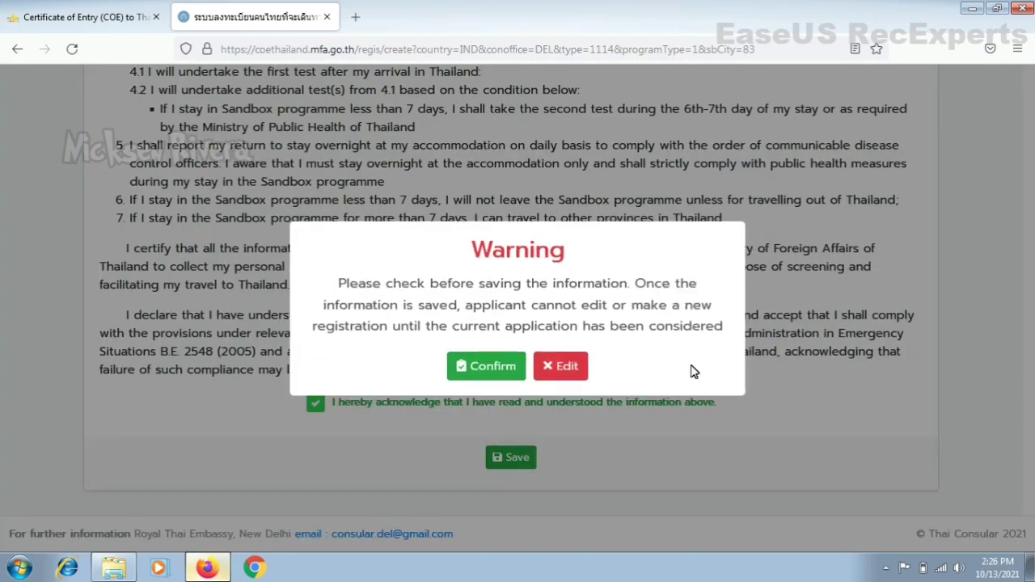
click(507, 364)
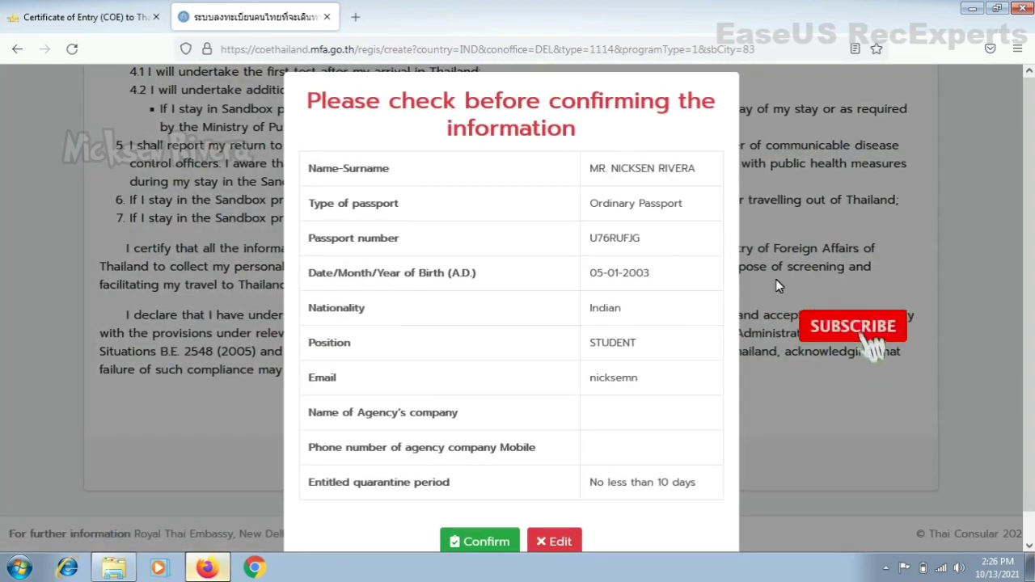
scroll(492, 489, down, 1)
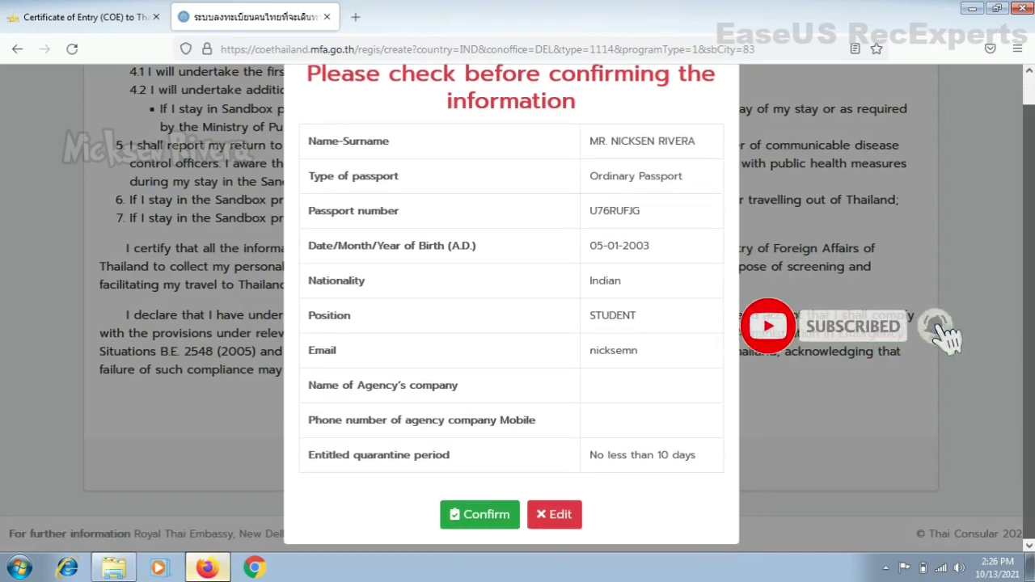
click(478, 514)
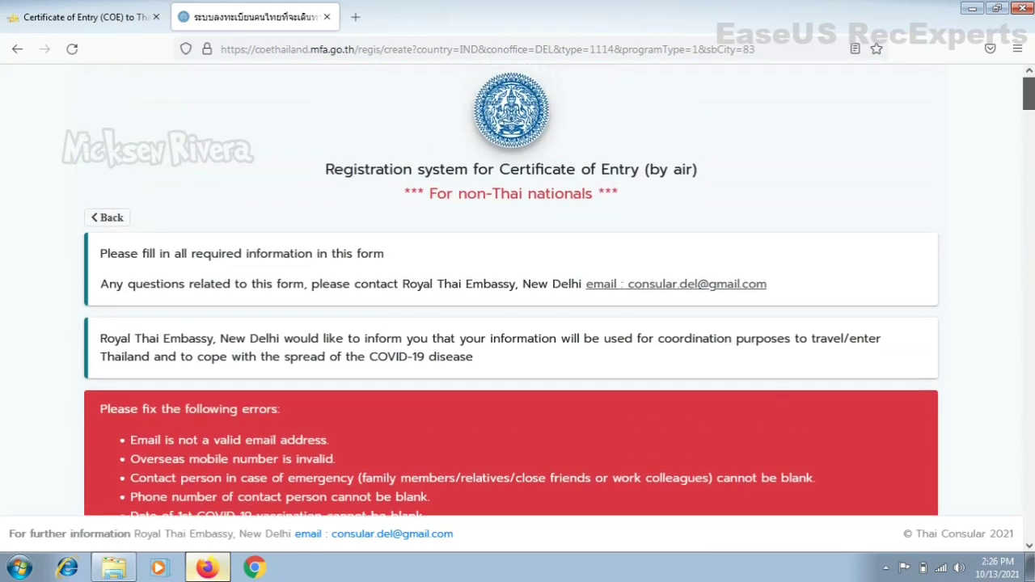
drag(1028, 93, 1028, 410)
click(81, 10)
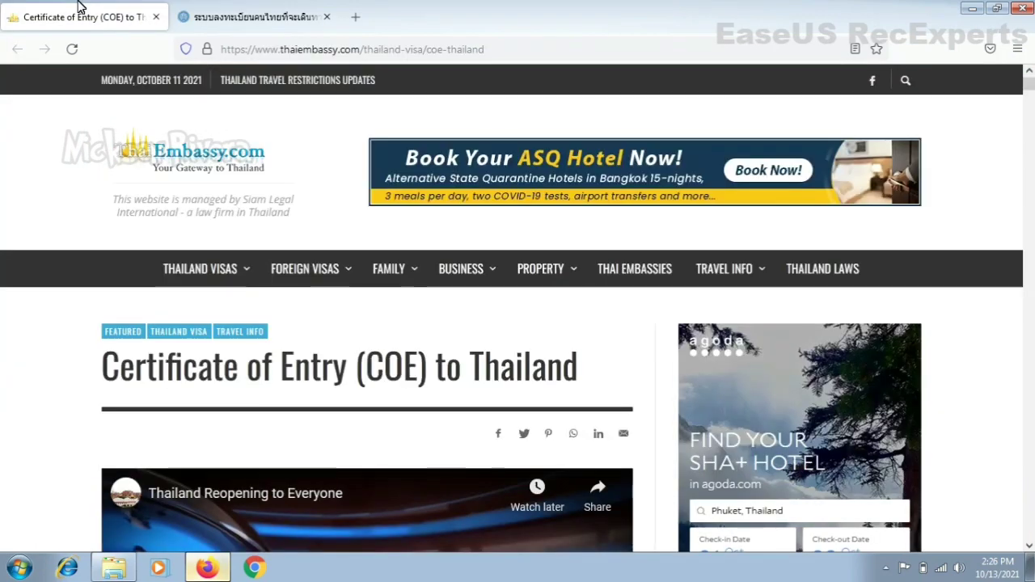
click(289, 24)
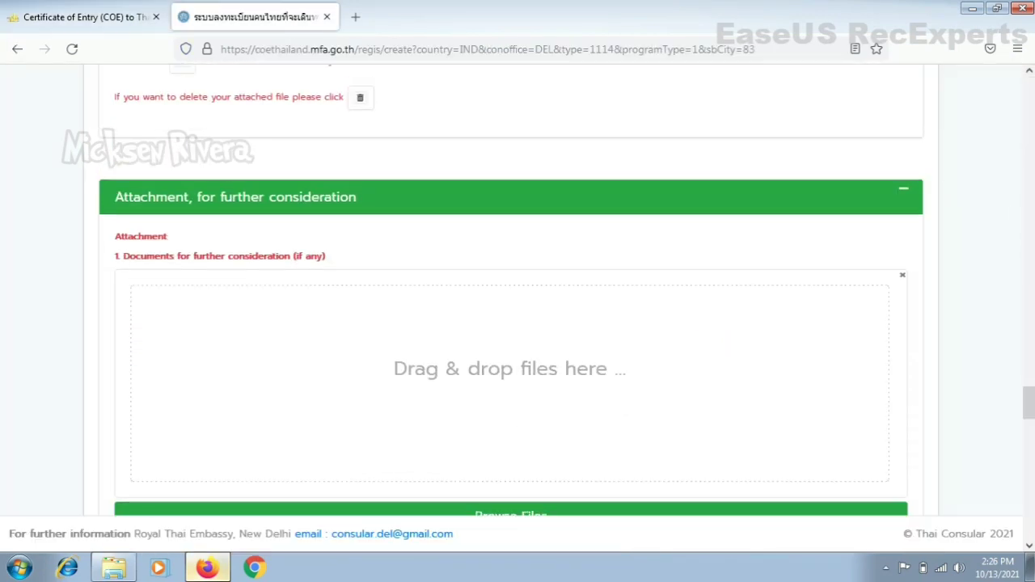
drag(1028, 403, 1030, 150)
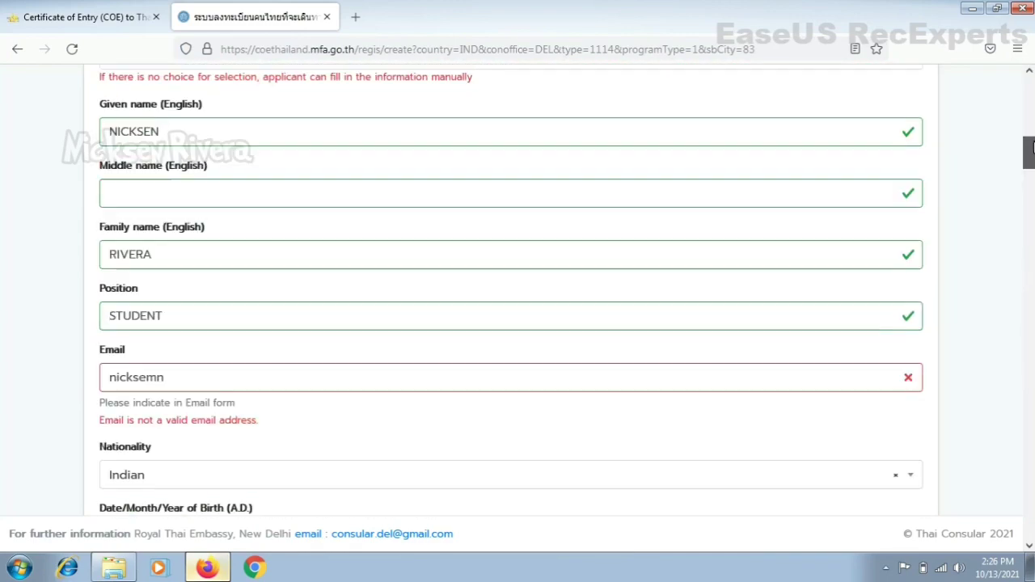